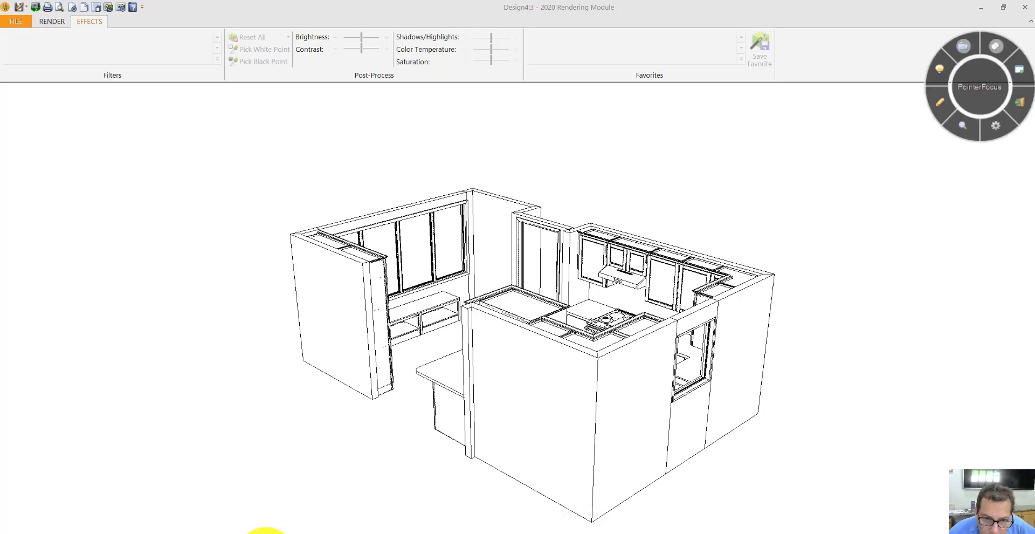
- Examine the kitchen wireframe from several sides, including the tall cabinets and the low bench cabinet beneath the four-panel window
left_click_drag(455, 469, 771, 428)
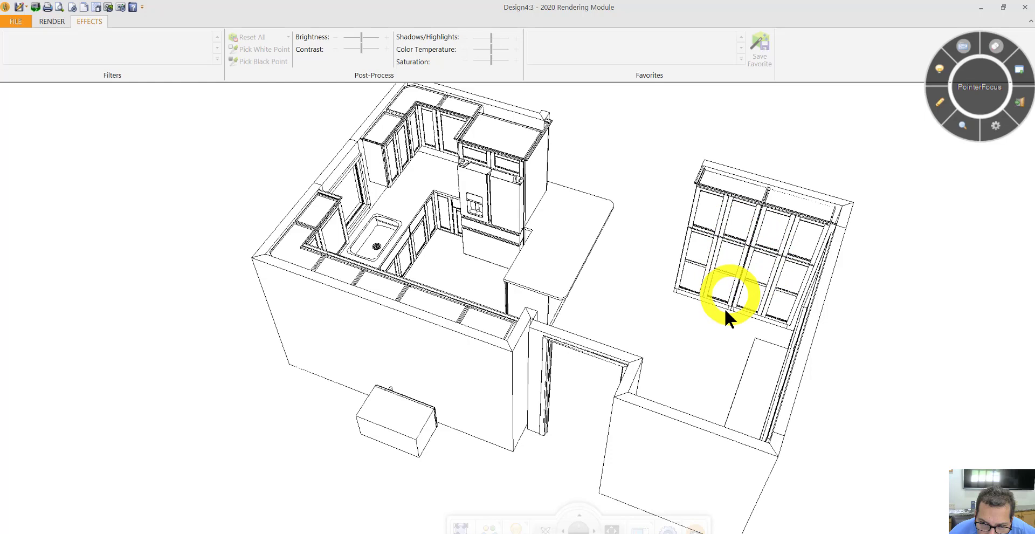
left_click_drag(725, 308, 730, 349)
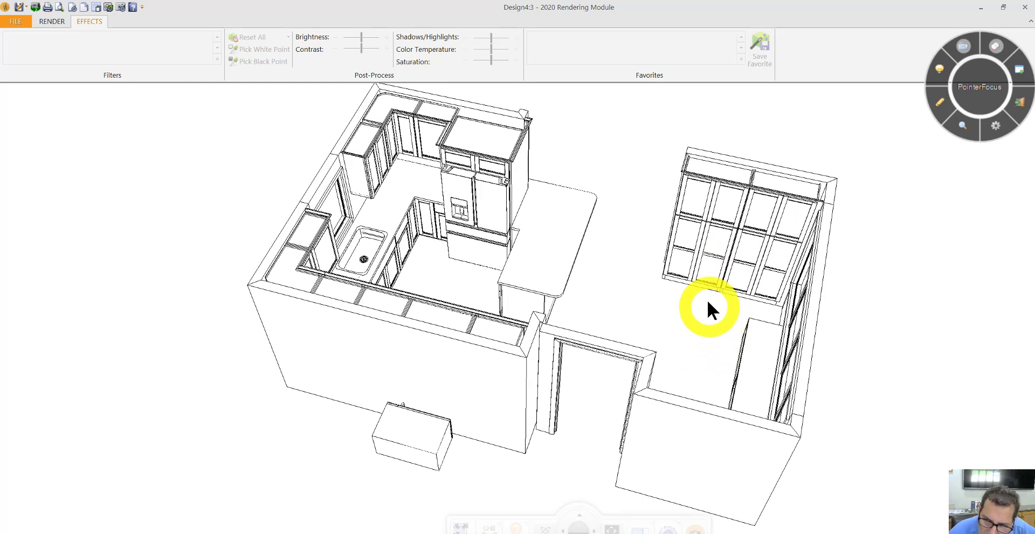
left_click(706, 248)
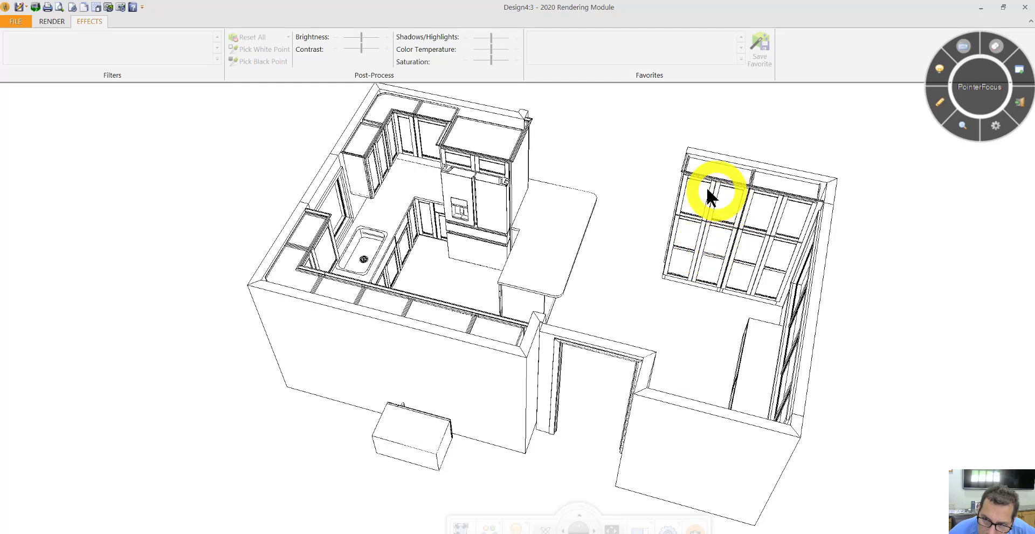
left_click(706, 269)
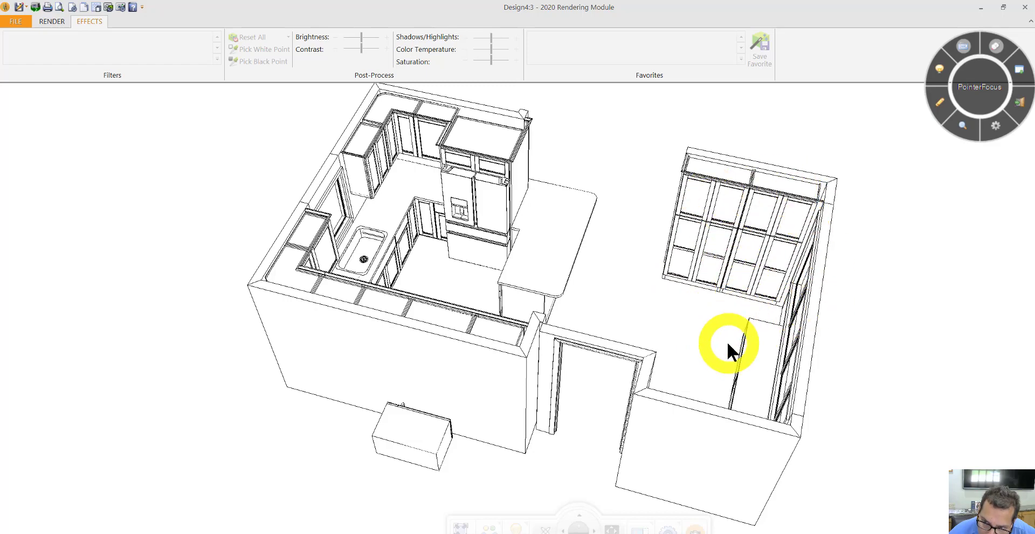
scroll(726, 340, "up", 4)
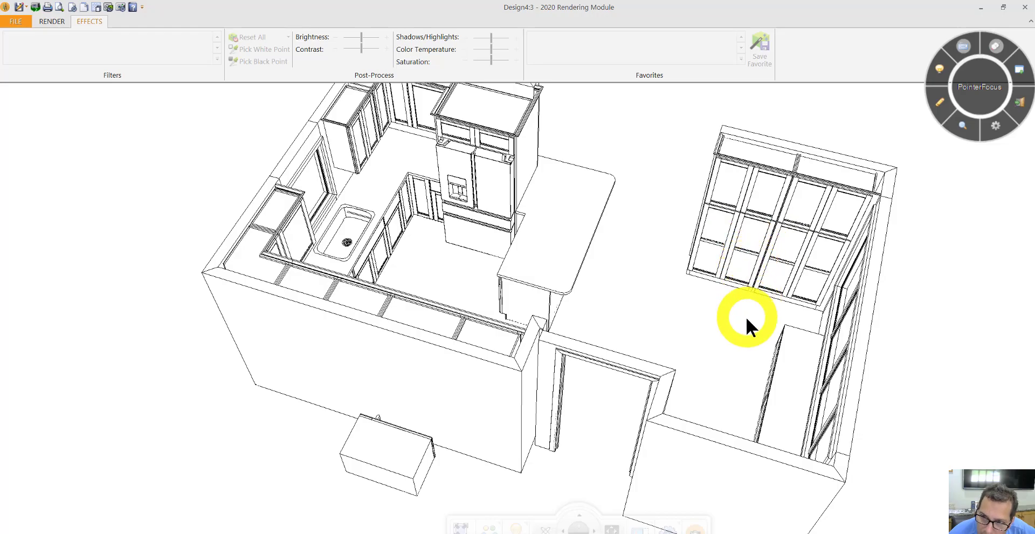
middle_click_drag(746, 316, 654, 266)
scroll(477, 200, "up", 1)
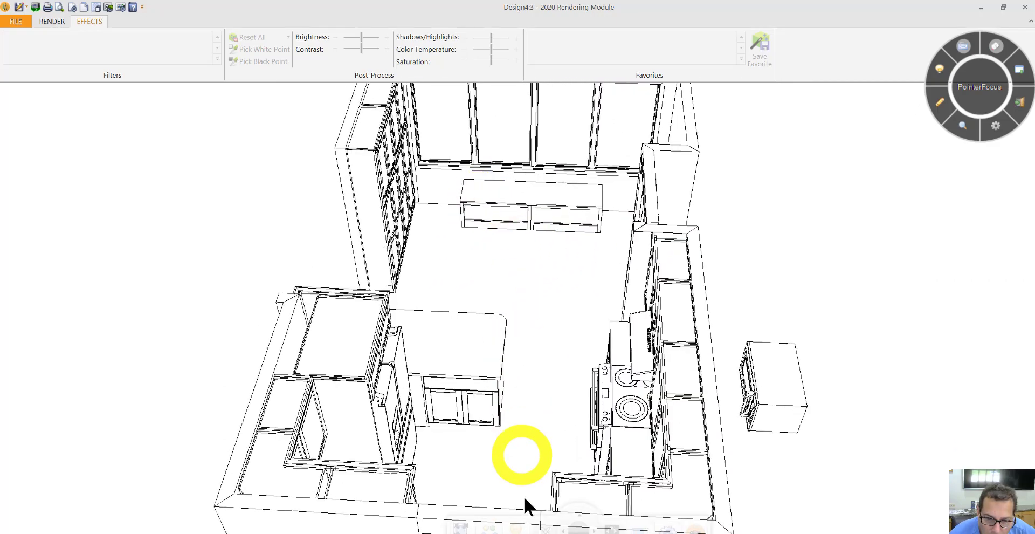
left_click(573, 518)
scroll(564, 345, "up", 3)
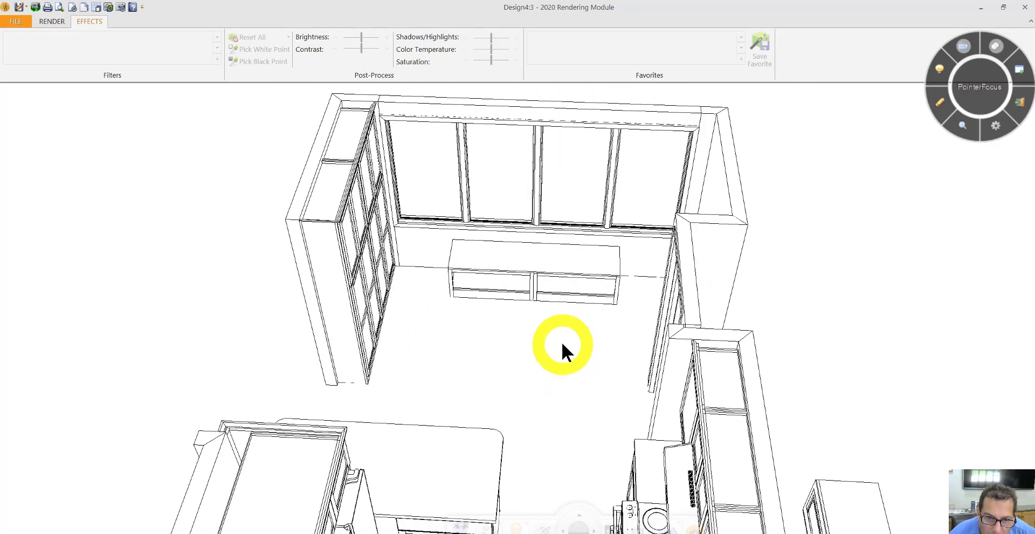
middle_click_drag(561, 341, 536, 282)
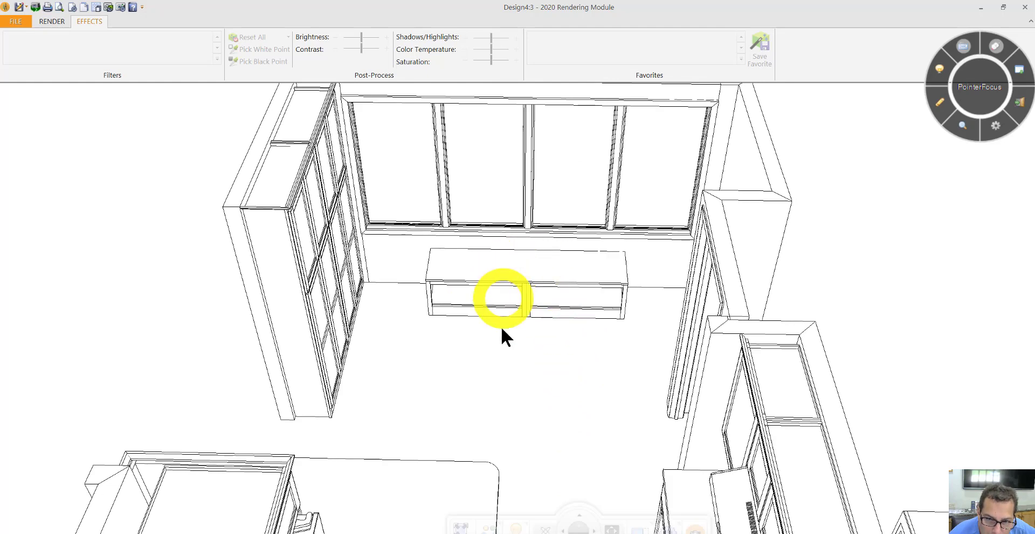
middle_click_drag(488, 320, 508, 364)
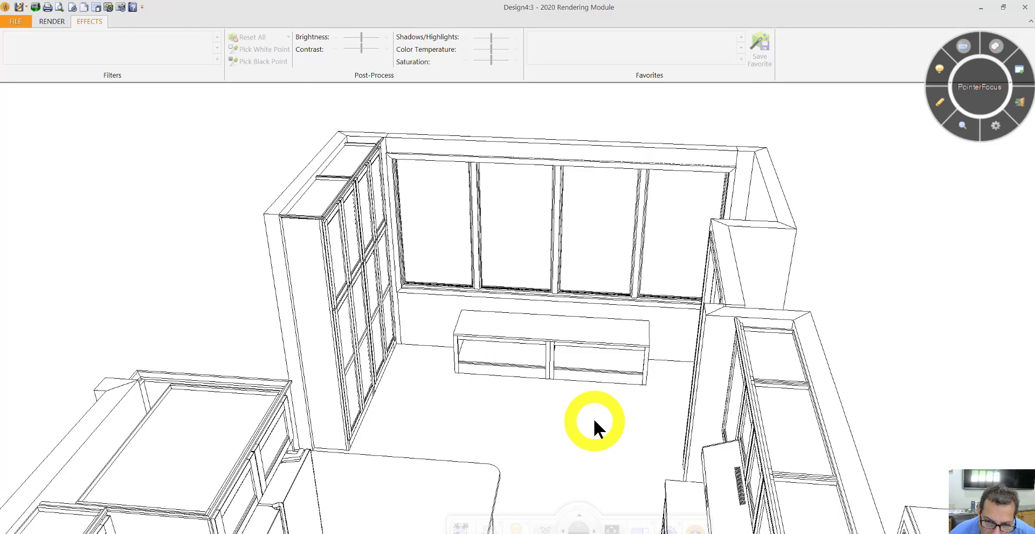
mouse_move(594, 419)
middle_mouse_down()
mouse_move(572, 429)
mouse_move(588, 415)
middle_mouse_up()
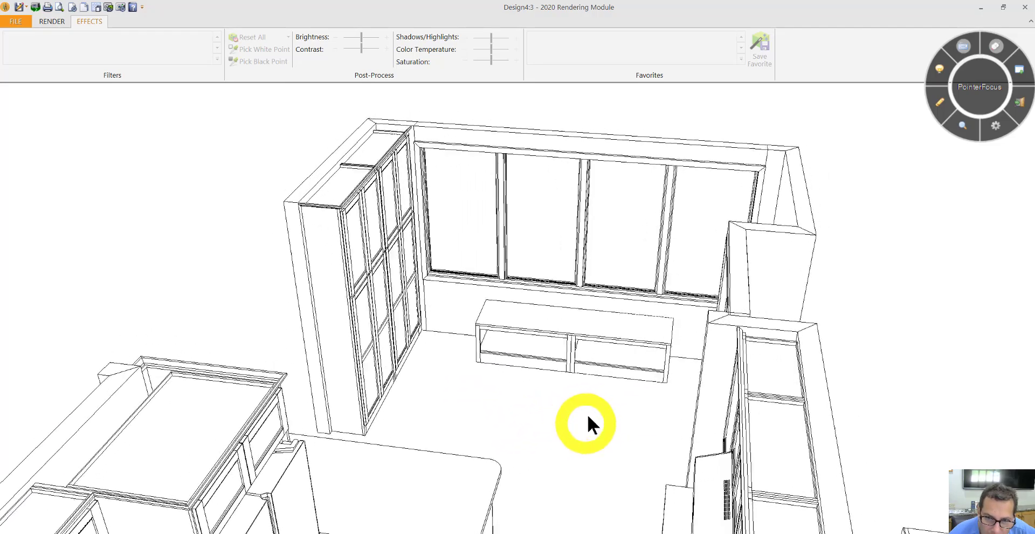
- Check the attributes and 3D preview of the base cabinet between the doorway and the range, and close them
middle_click_drag(590, 340, 584, 415)
right_click(585, 413)
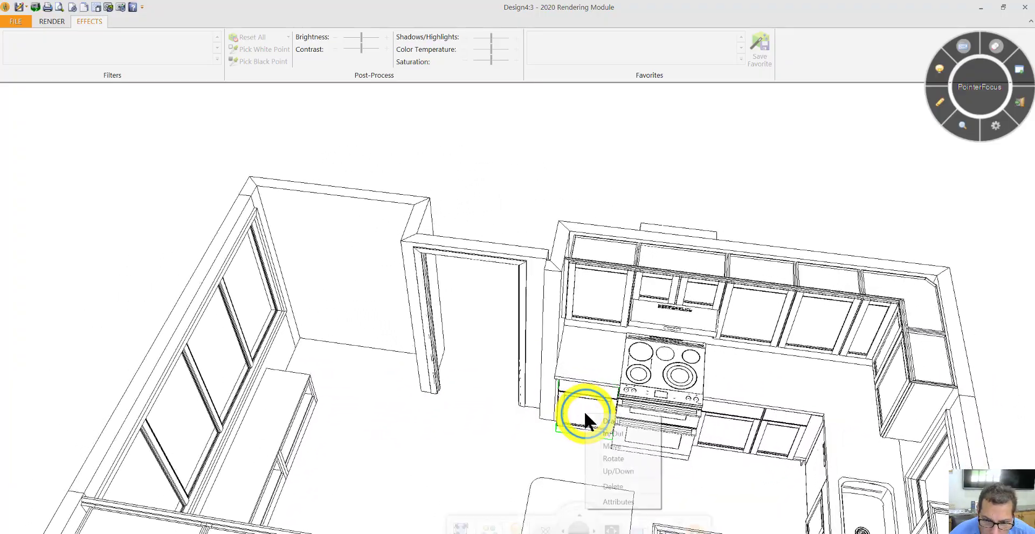
left_click(619, 501)
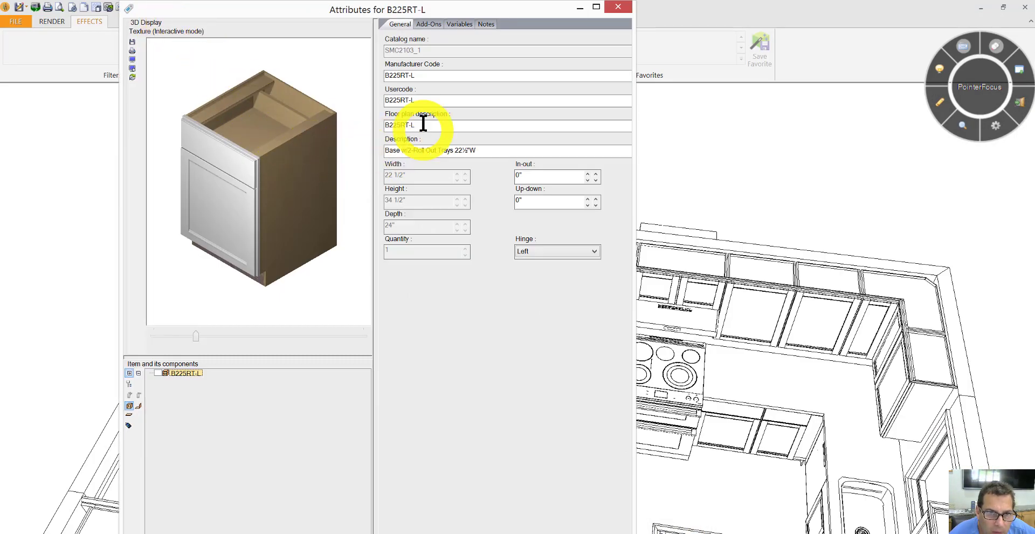
left_click(271, 230)
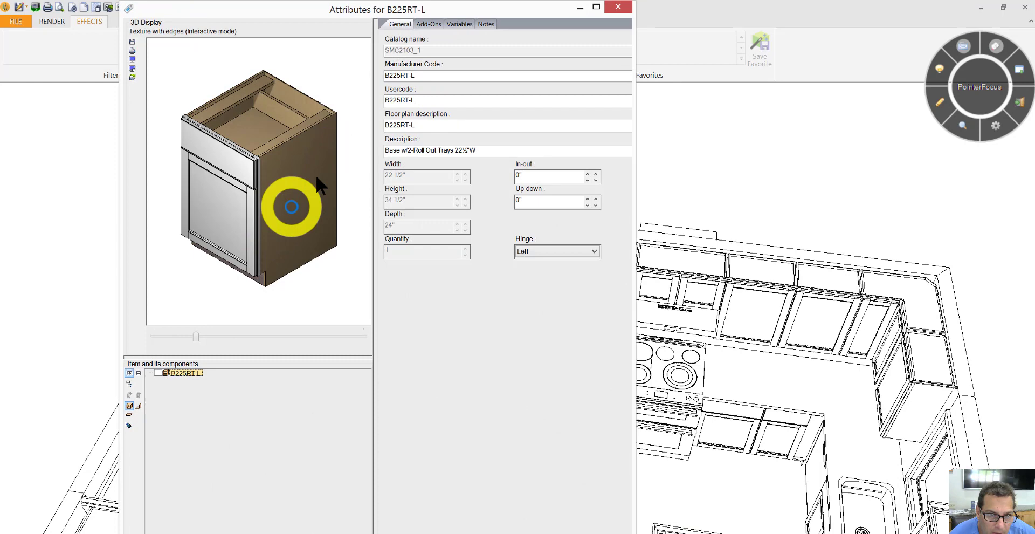
left_click(616, 6)
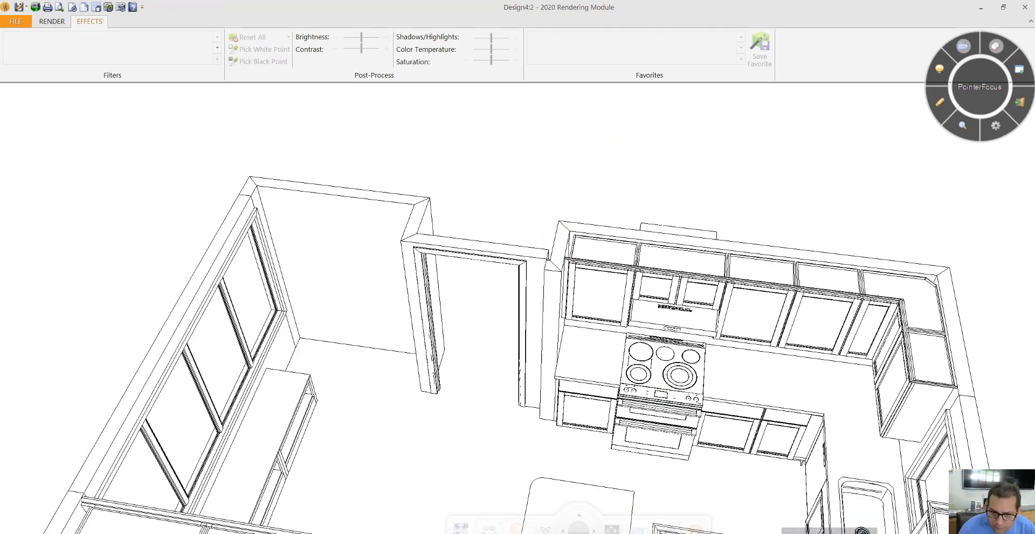
- Mark the base cabinets flanking the range and circle the nearby corner countertop in red pen, and clear the marks
mouse_move(730, 464)
left_mouse_down()
mouse_move(716, 462)
mouse_move(729, 457)
mouse_move(720, 448)
left_mouse_up()
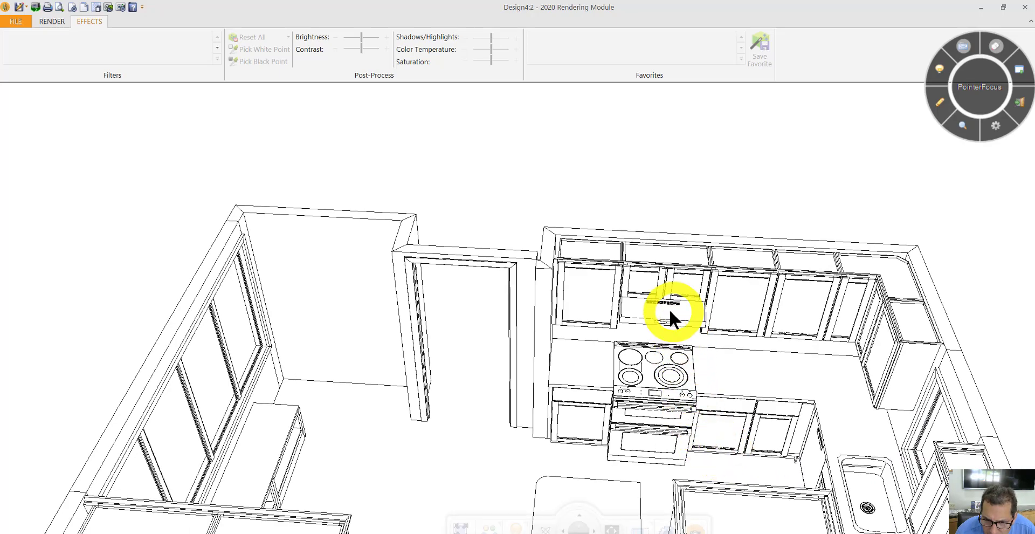
left_click_drag(673, 356, 740, 454)
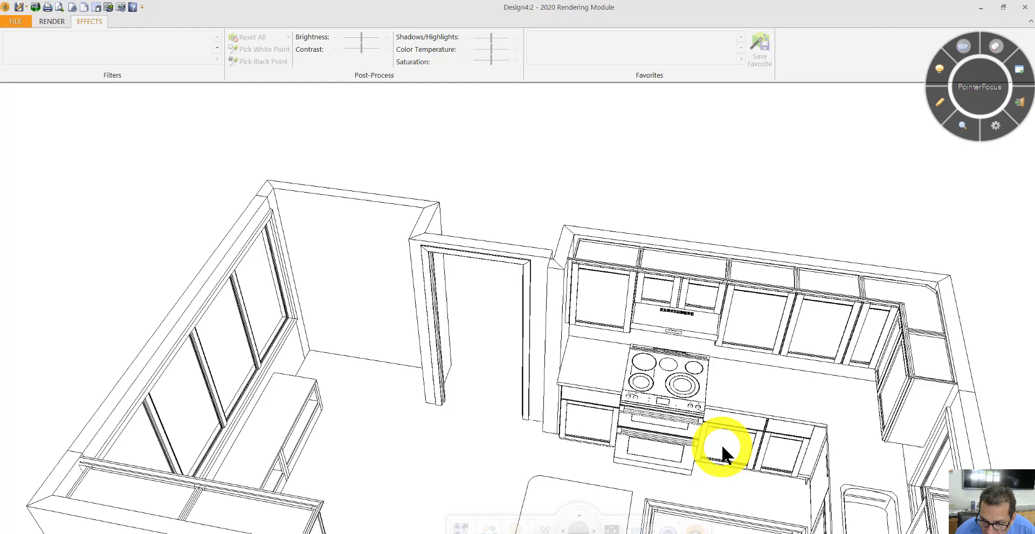
left_click(939, 102)
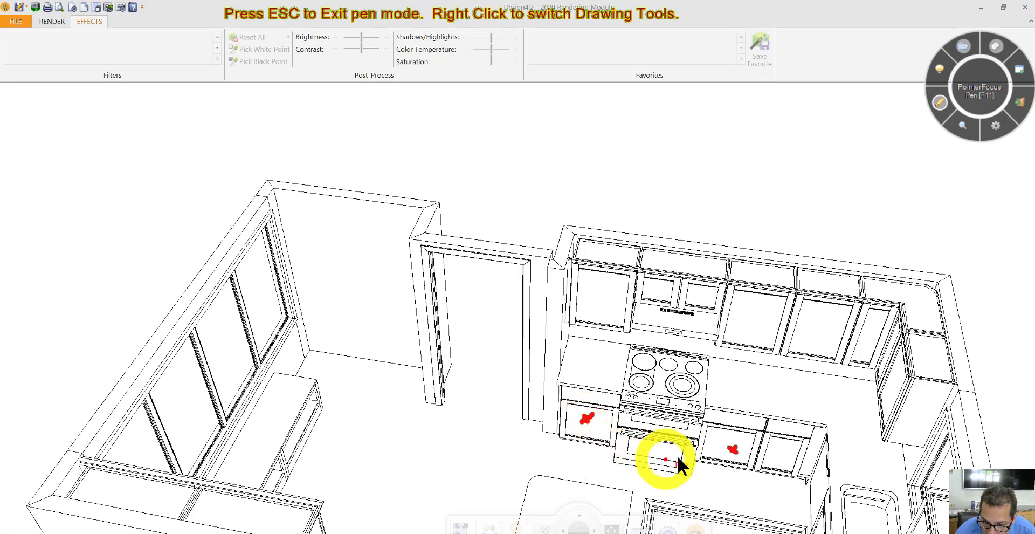
left_click_drag(730, 419, 723, 451)
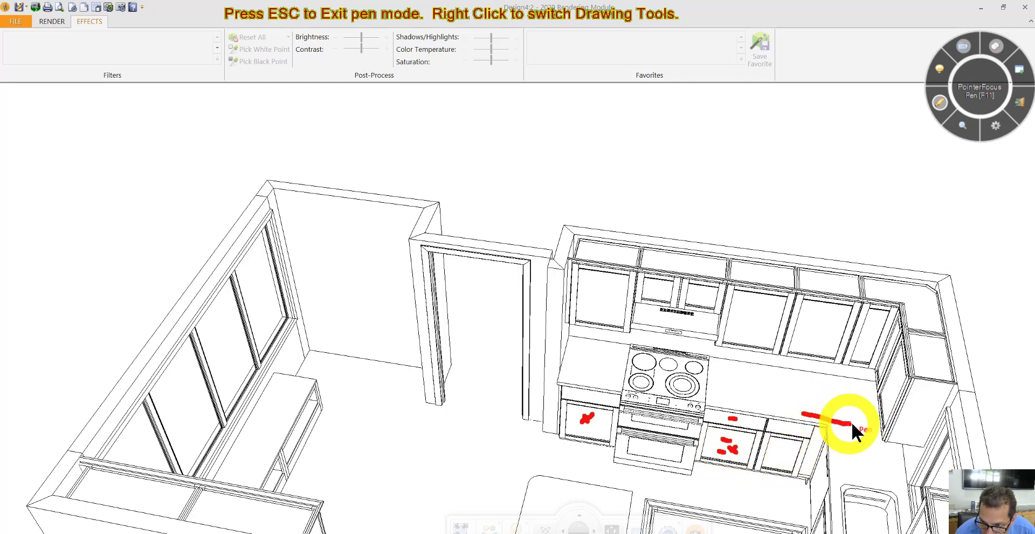
mouse_move(870, 422)
left_mouse_down()
mouse_move(874, 401)
mouse_move(854, 388)
left_mouse_up()
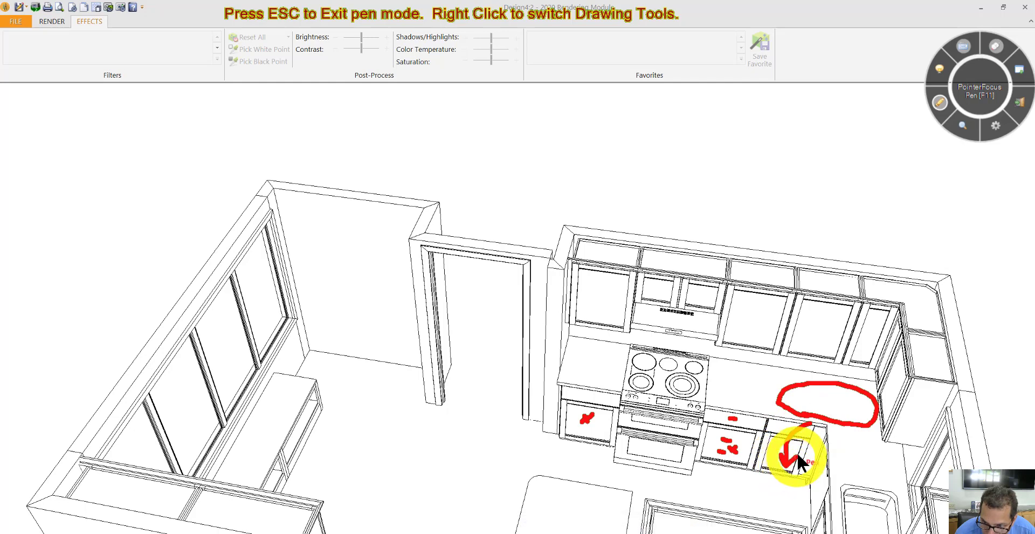
left_click(937, 103)
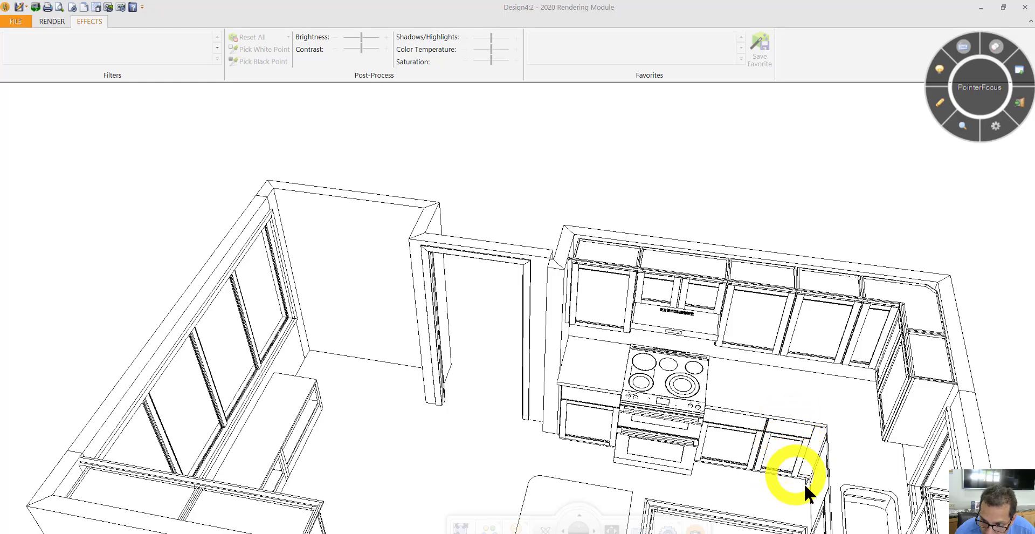
- Draw two red pen lines diagonally across the corner wall cabinets between the range and the sink window, and clear them
left_click_drag(804, 483, 780, 410)
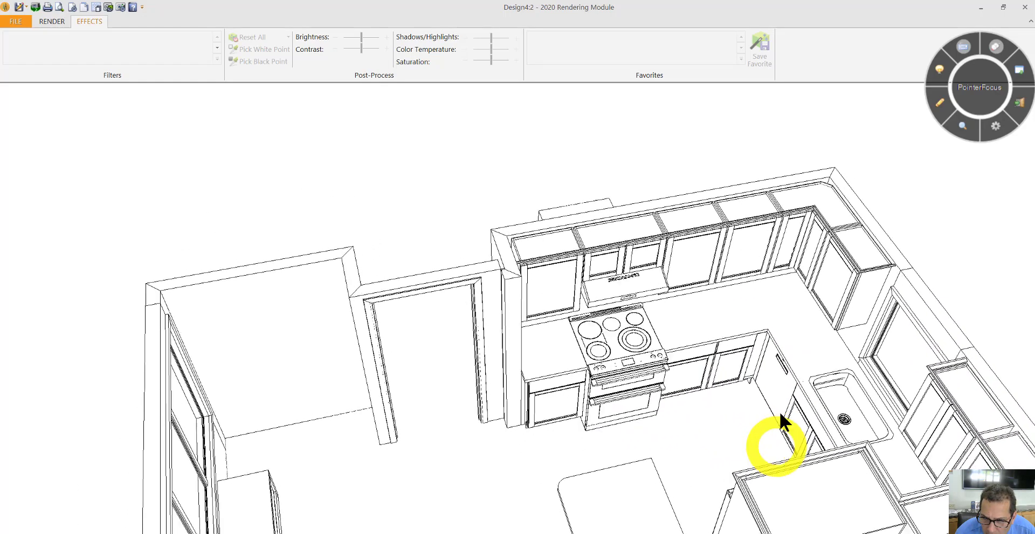
left_click_drag(709, 358, 734, 418)
key("F11")
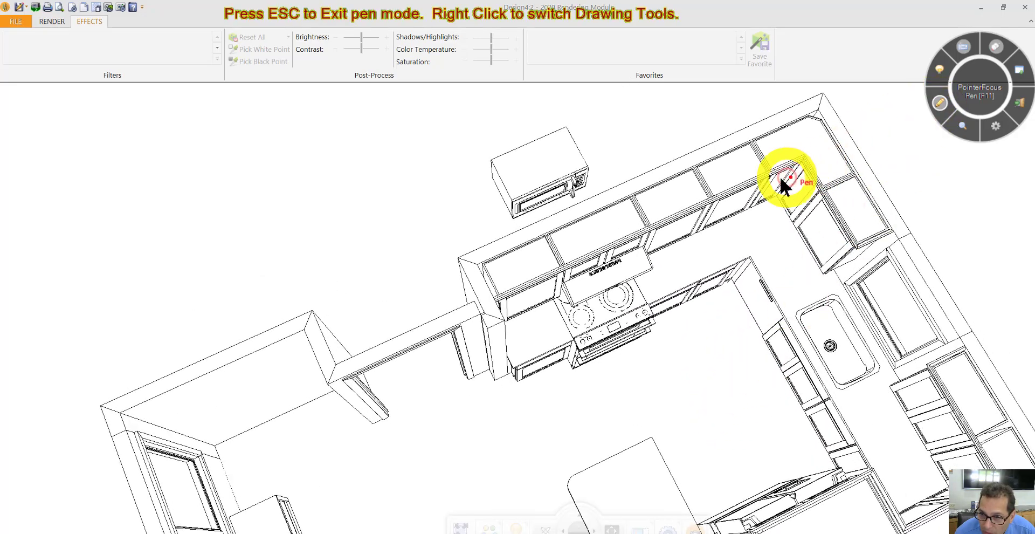
left_click_drag(804, 161, 822, 186)
left_click(936, 109)
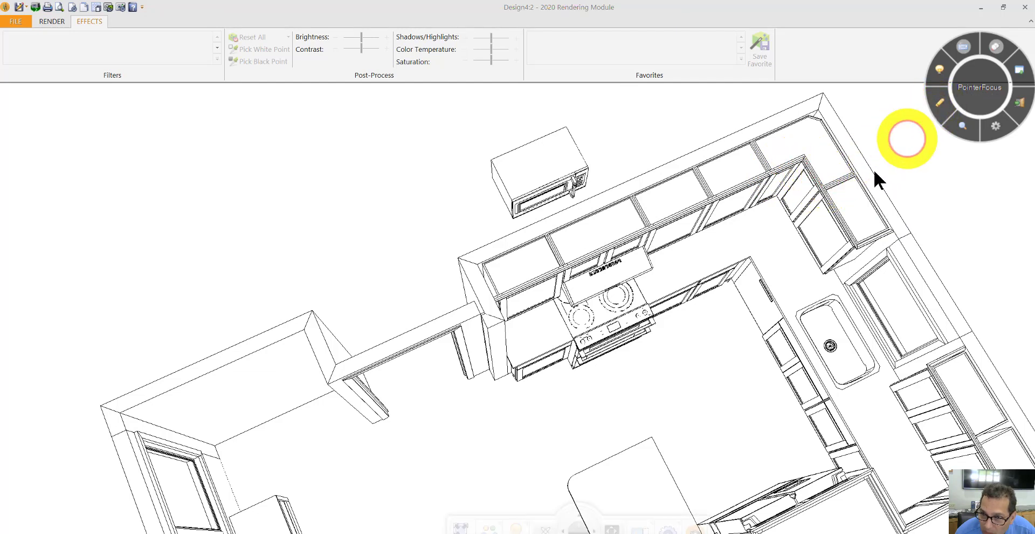
left_click(940, 101)
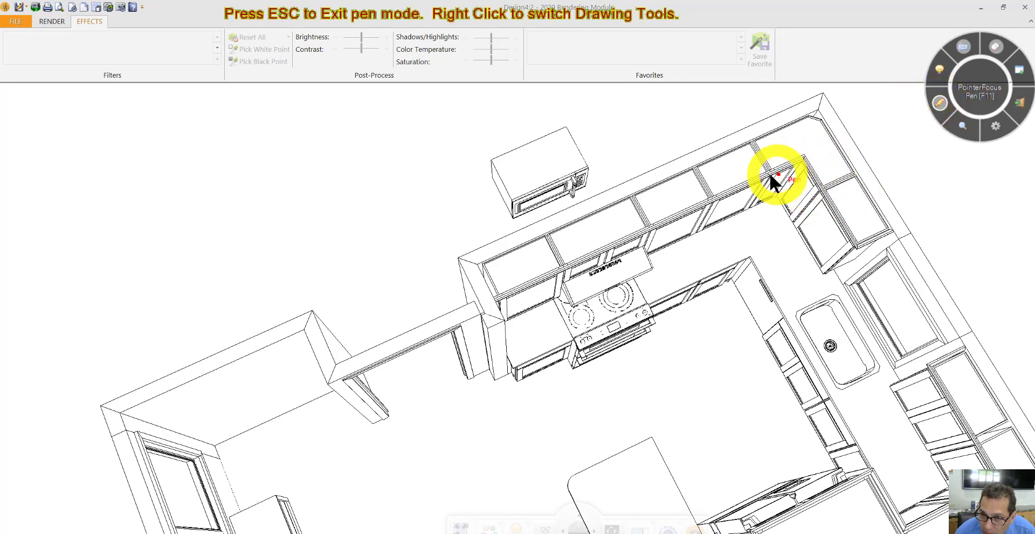
left_click_drag(770, 174, 822, 192)
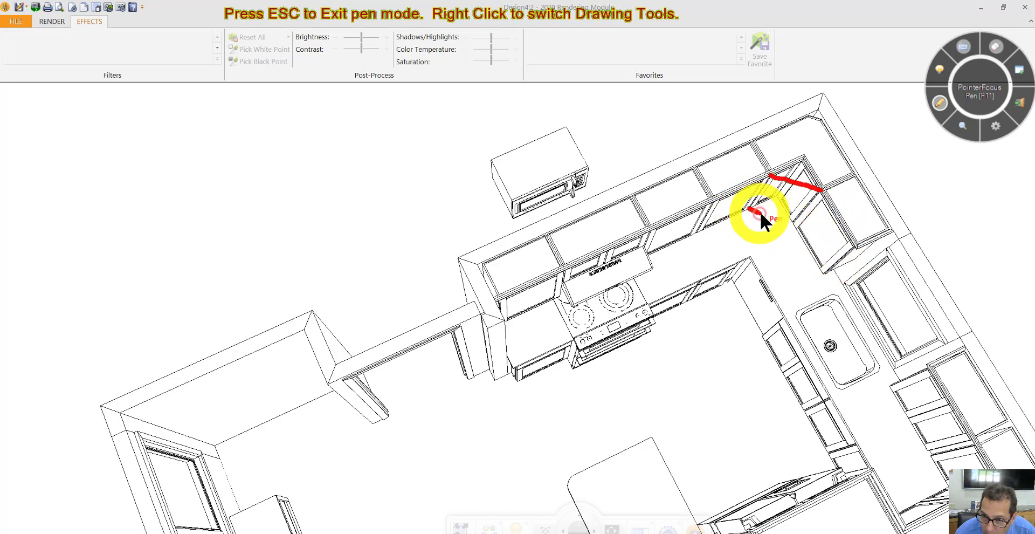
left_click_drag(760, 211, 791, 223)
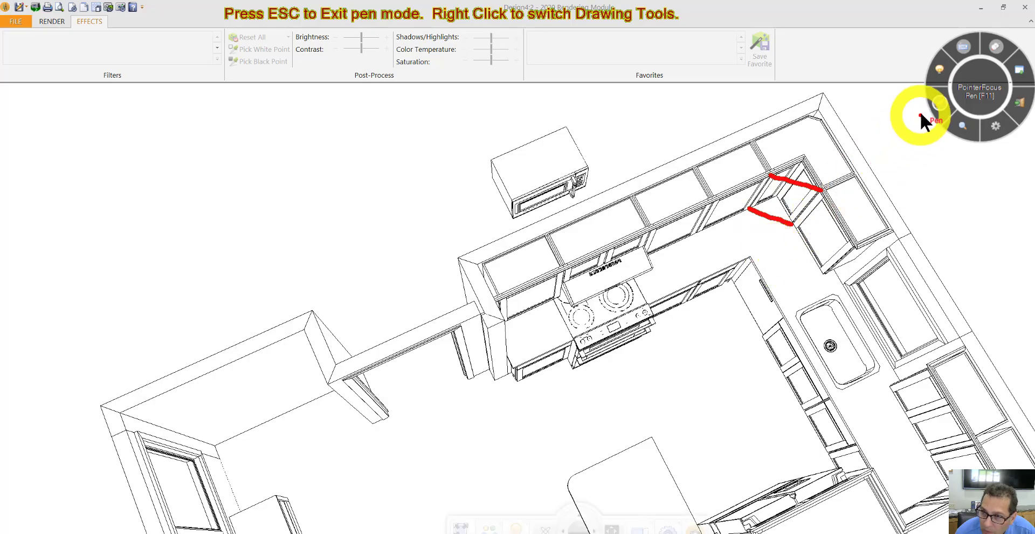
left_click(938, 101)
- Check the attributes of the base cabinet next to the sink cabinet, on the refrigerator side, and close them
left_click_drag(719, 300, 774, 304)
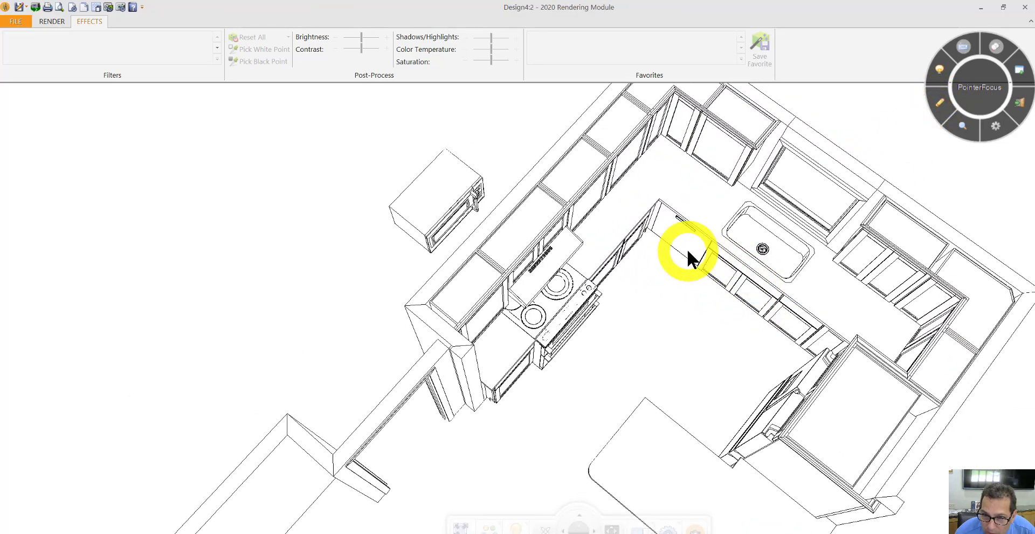
left_click_drag(697, 307, 679, 218)
right_click(678, 218)
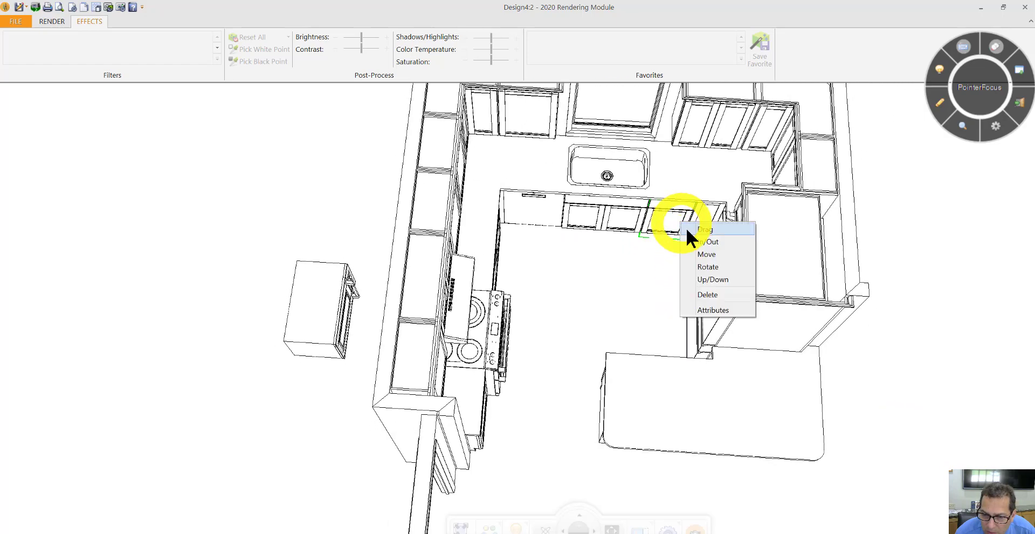
left_click(710, 303)
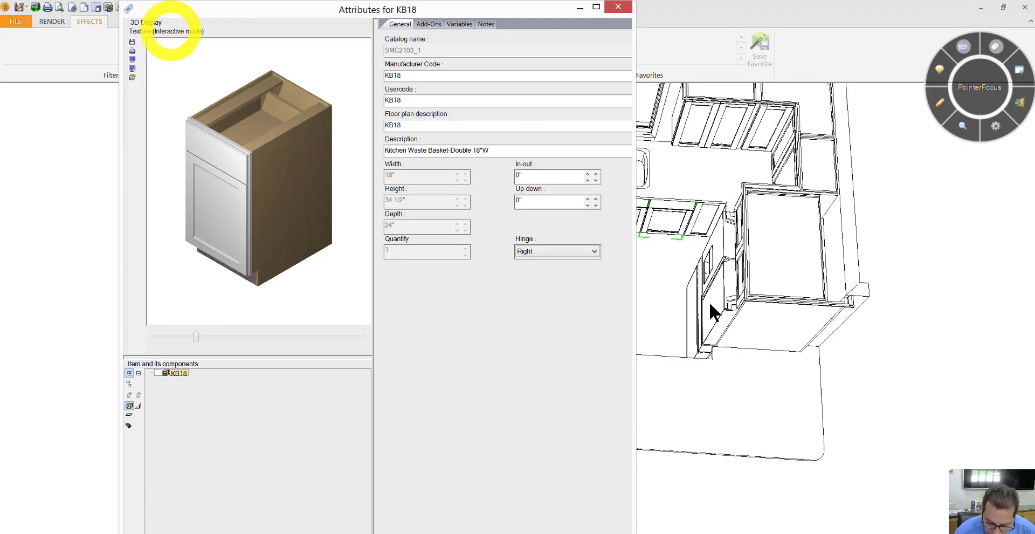
left_click(616, 7)
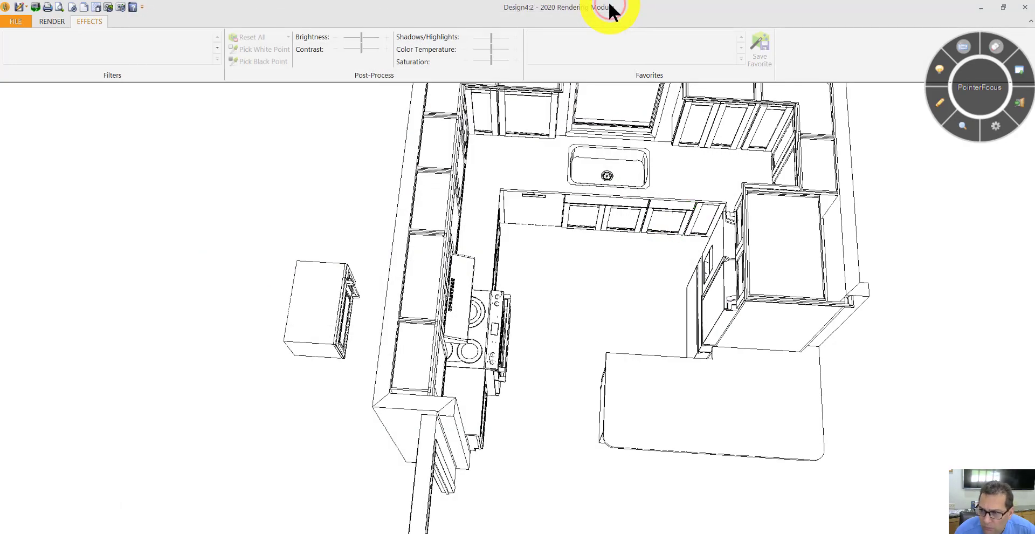
- Circle the corner countertop between the sink and the refrigerator in red pen, and clear the mark
middle_click_drag(600, 185, 543, 223)
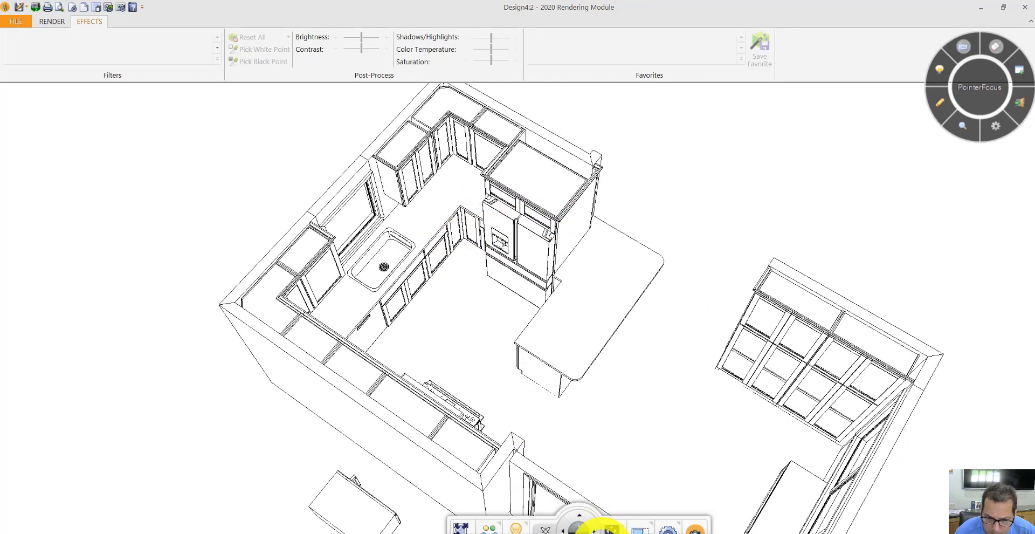
left_click(577, 519)
left_click(565, 527)
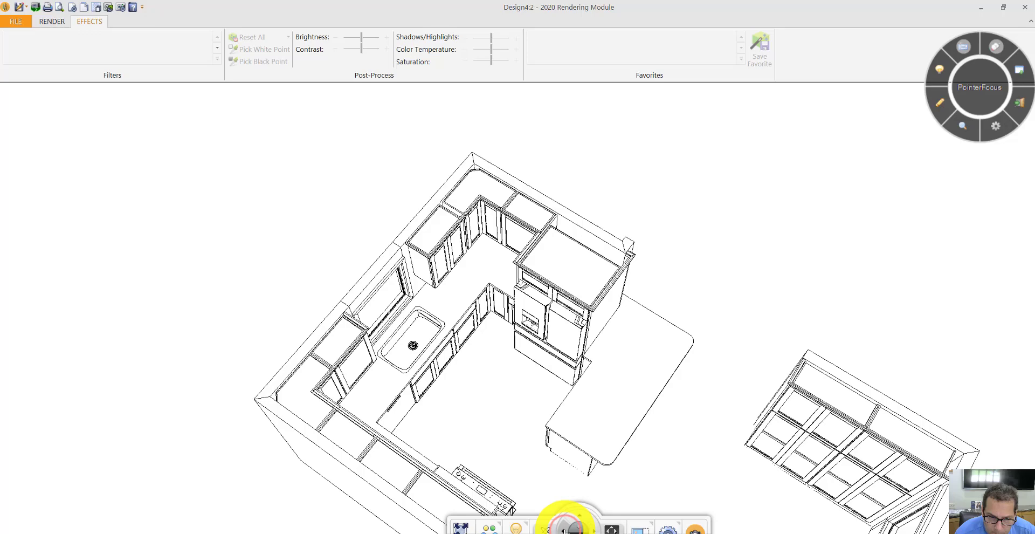
left_click(565, 527)
scroll(576, 322, "up", 4)
middle_click_drag(627, 282, 619, 278)
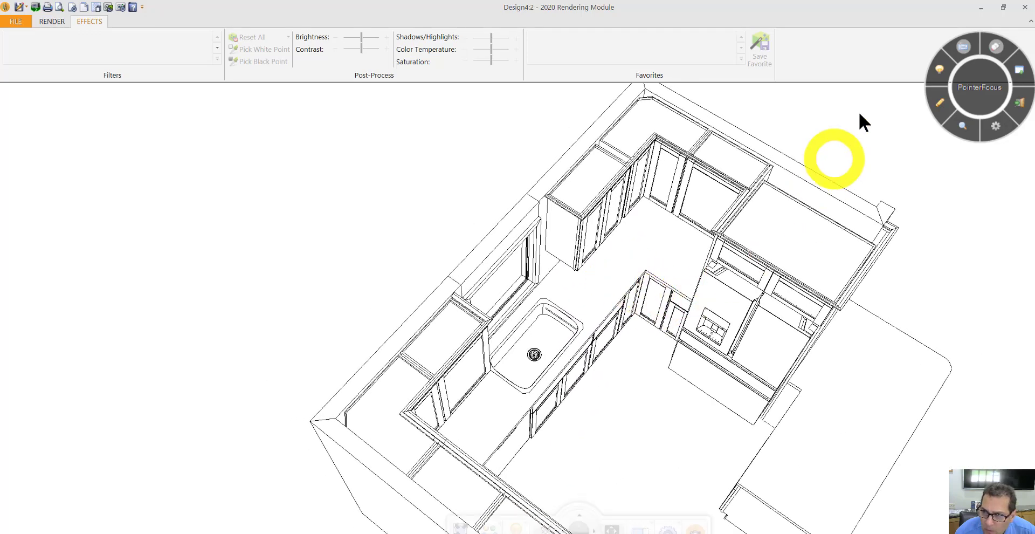
left_click(940, 103)
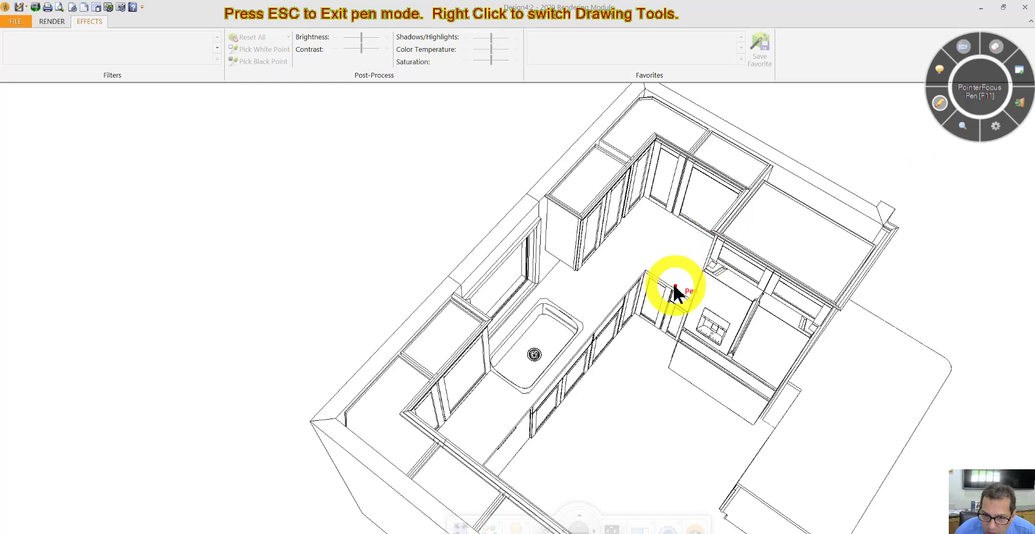
mouse_move(673, 286)
left_mouse_down()
mouse_move(685, 264)
mouse_move(674, 225)
left_mouse_up()
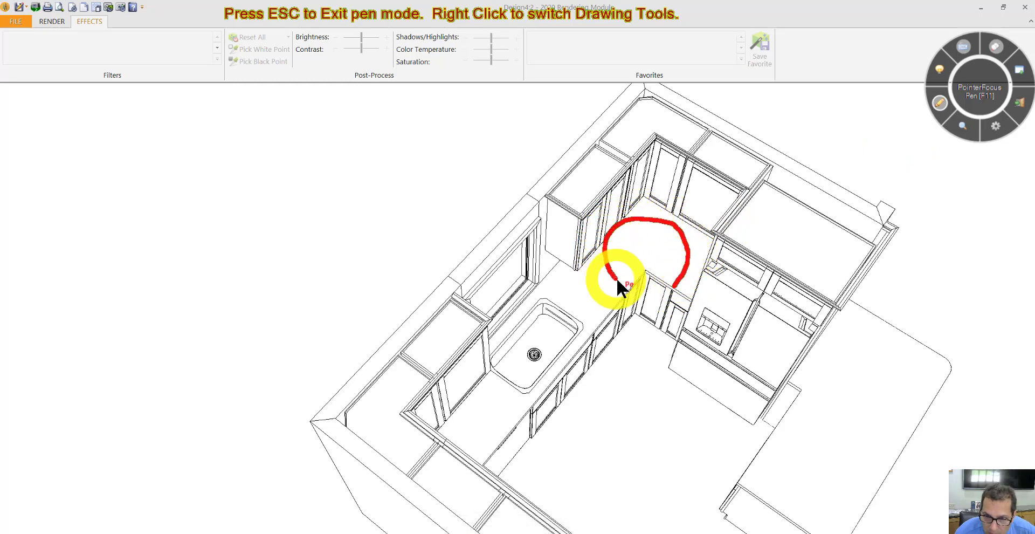
mouse_move(617, 279)
left_mouse_down()
mouse_move(626, 287)
mouse_move(646, 268)
left_mouse_up()
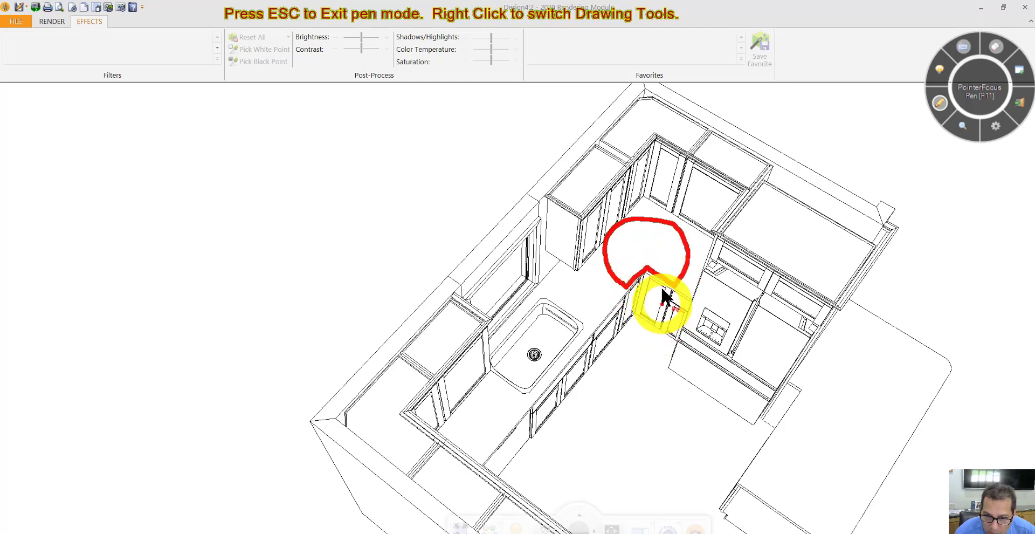
left_click(938, 105)
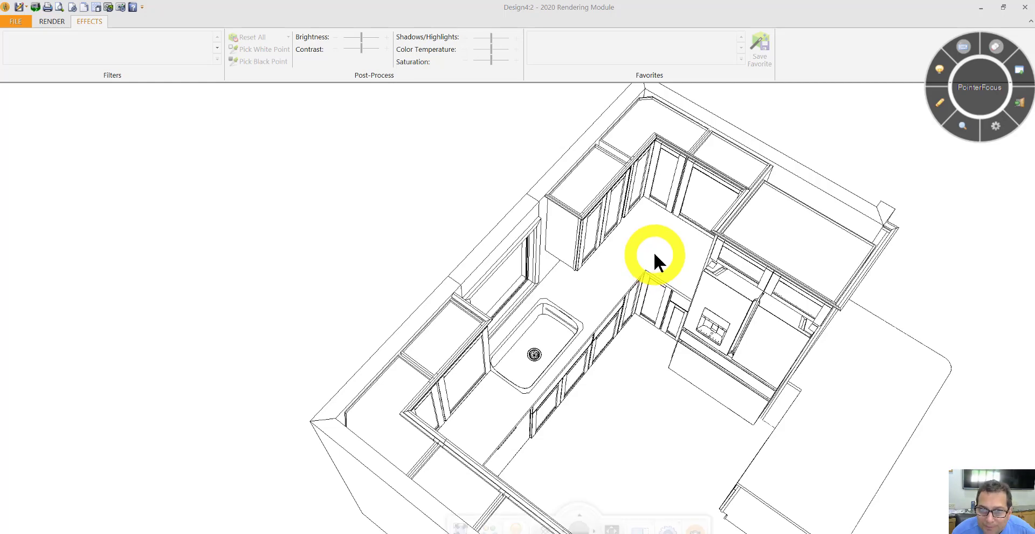
- Examine the corner cabinets beside the refrigerator and the kitchen-side doors of the peninsula from several angles
middle_click_drag(654, 252, 652, 257)
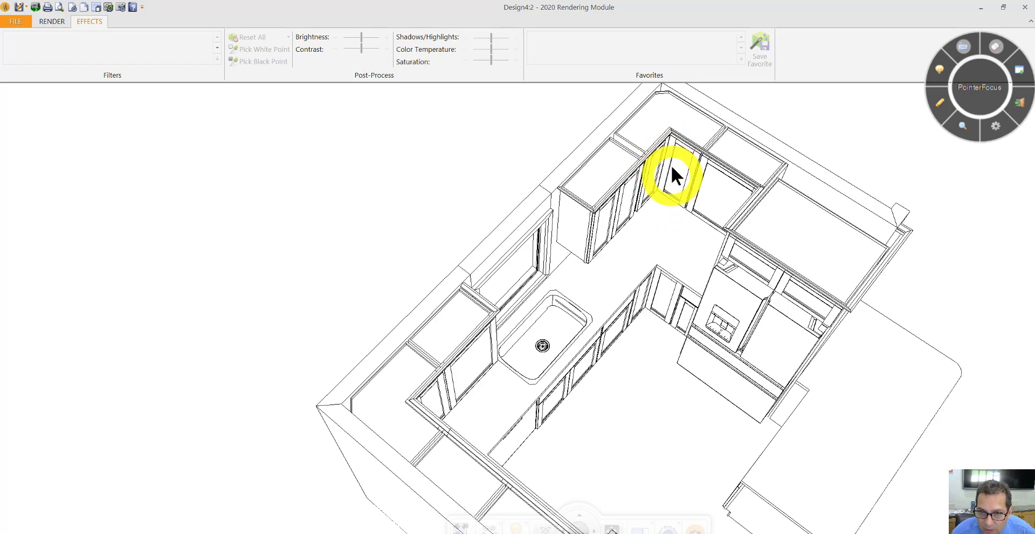
middle_click_drag(661, 189, 666, 204)
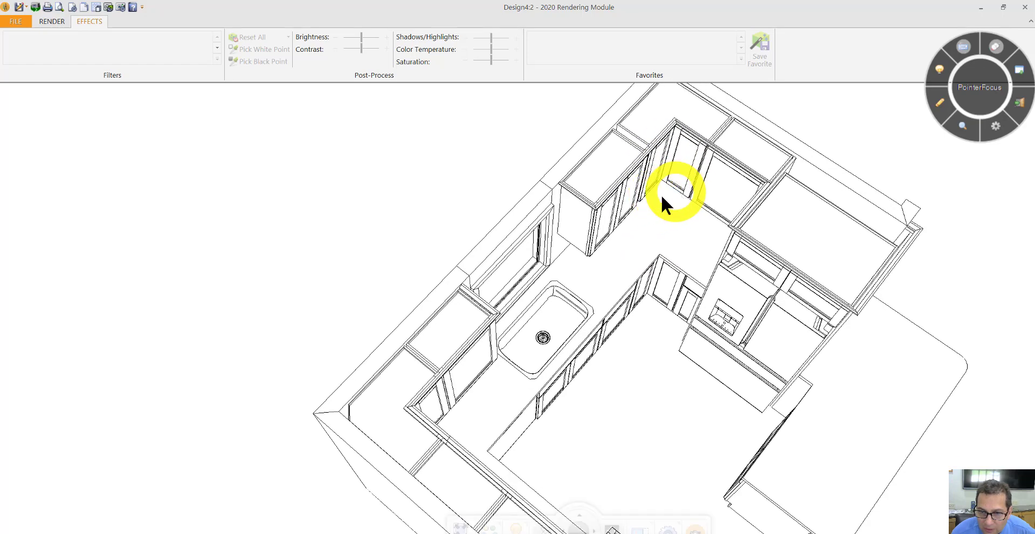
left_click_drag(646, 230, 583, 393)
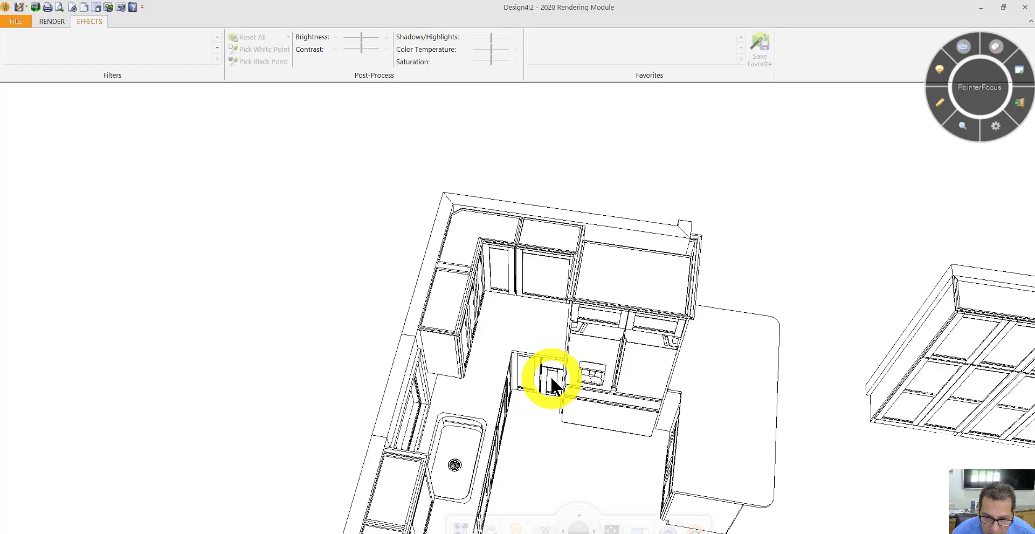
left_click_drag(551, 377, 609, 431)
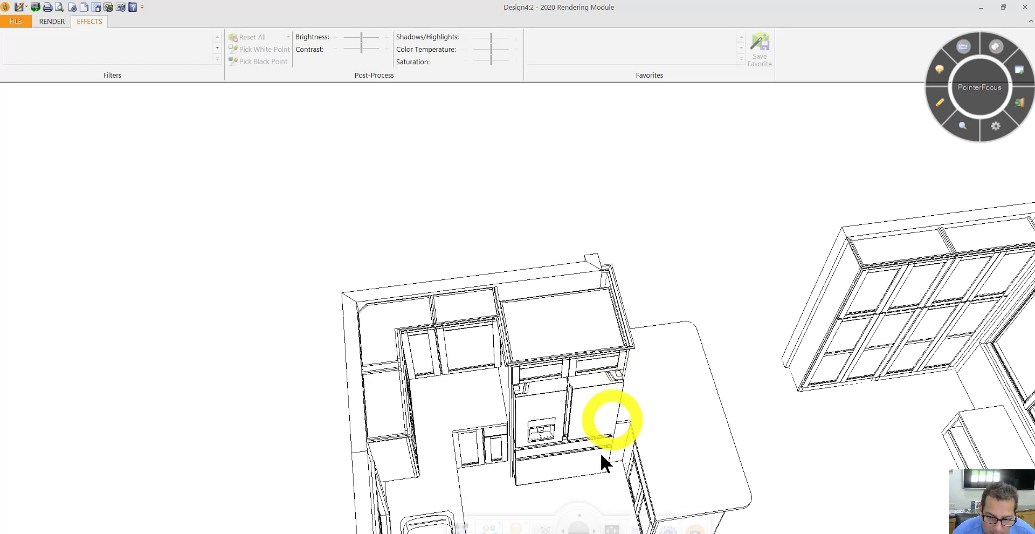
left_click(580, 528)
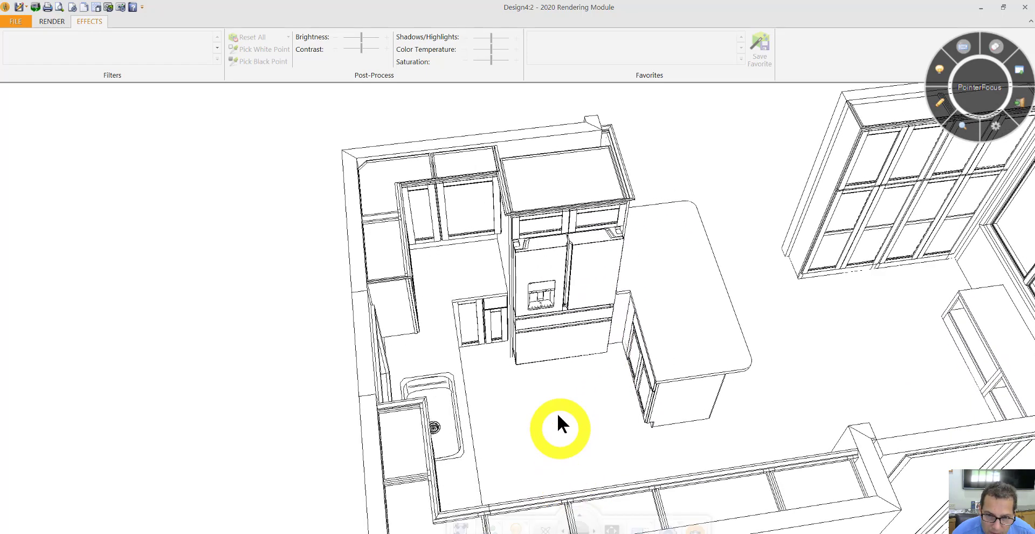
scroll(548, 396, "up", 3)
left_click_drag(631, 271, 568, 254)
mouse_move(698, 206)
left_mouse_down()
mouse_move(653, 272)
mouse_move(784, 222)
mouse_move(755, 235)
mouse_move(809, 238)
mouse_move(688, 206)
left_mouse_up()
left_click_drag(600, 255, 721, 311)
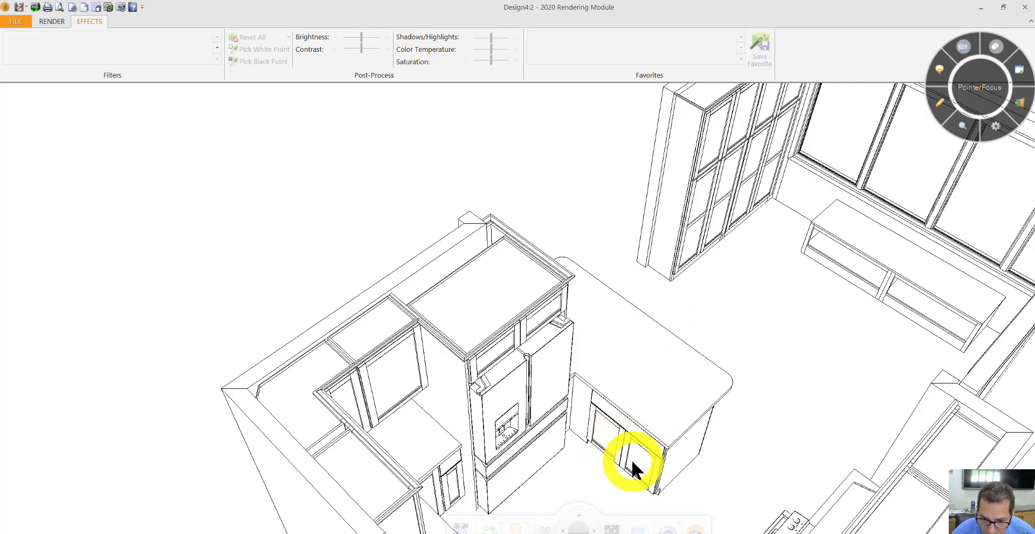
- Mark the end panel of the peninsula with red pen crosses, viewed from the outer side, and clear the marks
middle_click_drag(686, 438, 700, 389)
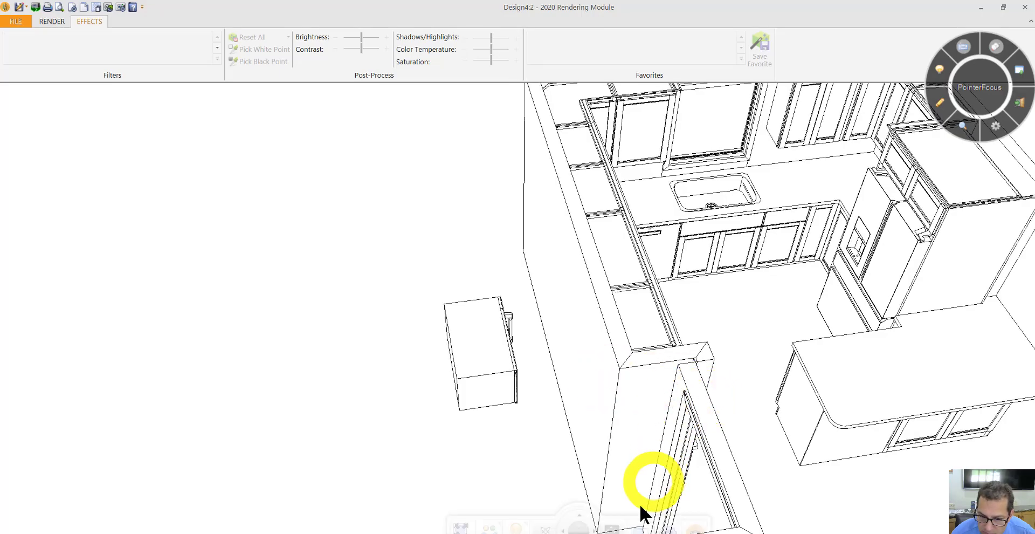
left_click_drag(595, 530, 453, 467)
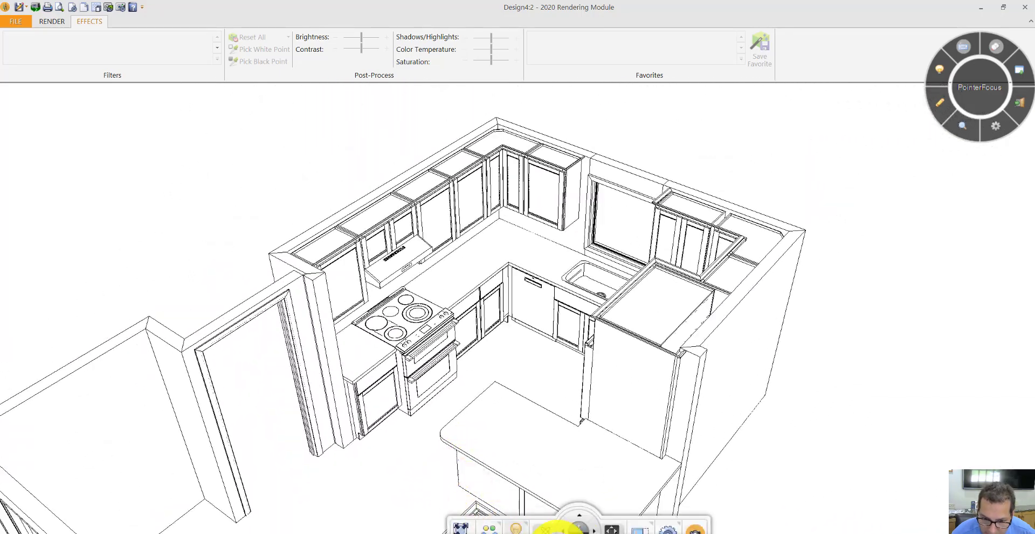
left_click_drag(579, 530, 582, 459)
middle_click_drag(582, 458, 552, 454)
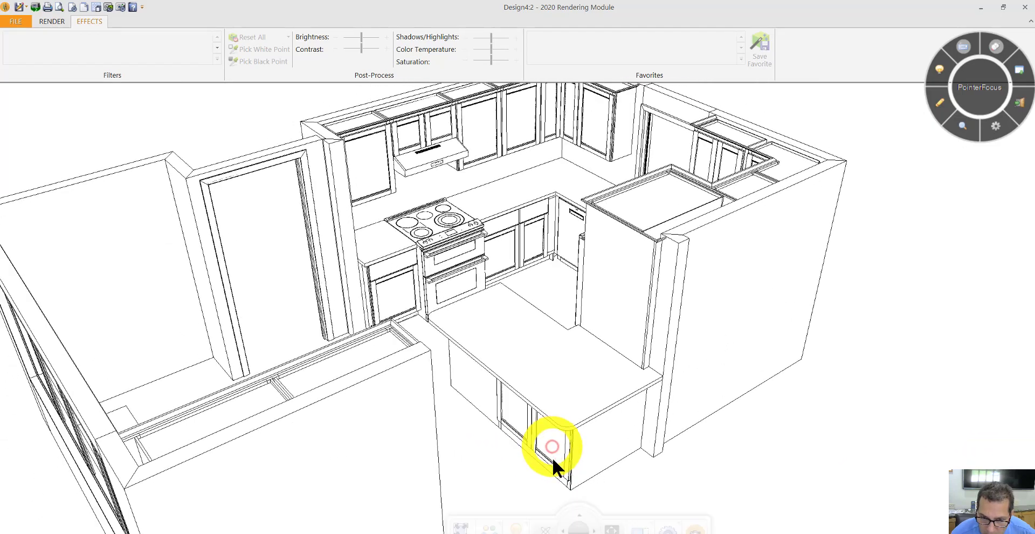
scroll(551, 461, "up", 3)
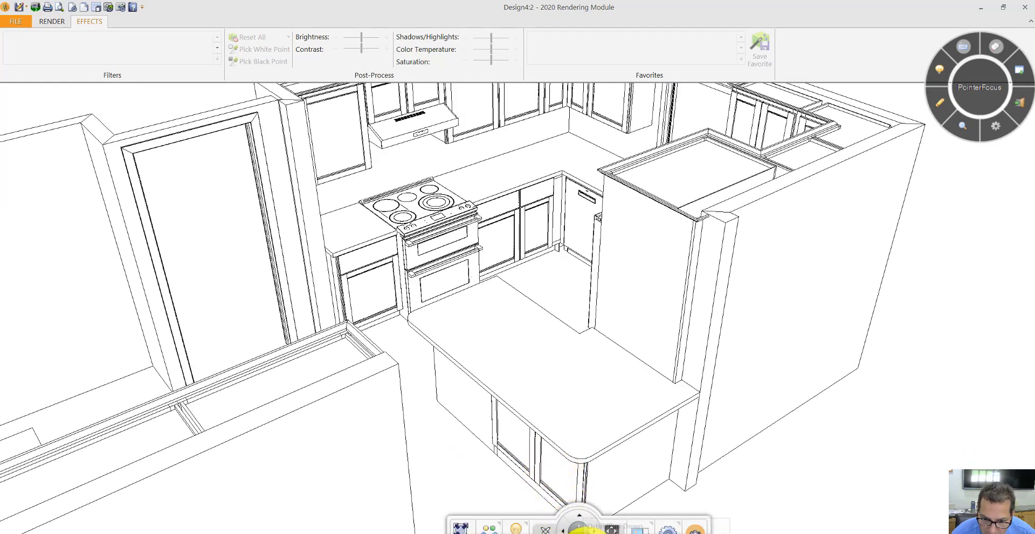
left_click(580, 533)
left_click_drag(578, 526, 540, 401)
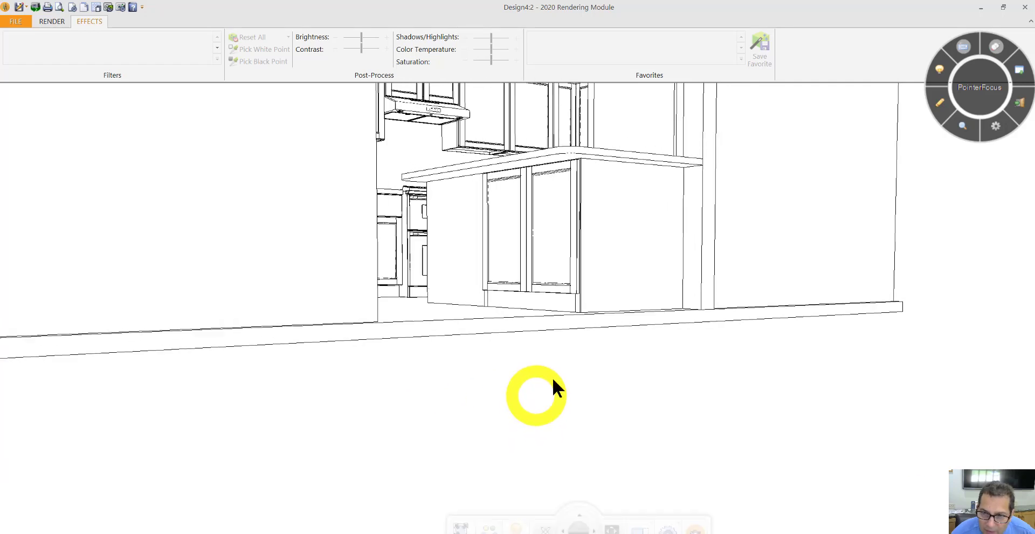
left_click(938, 103)
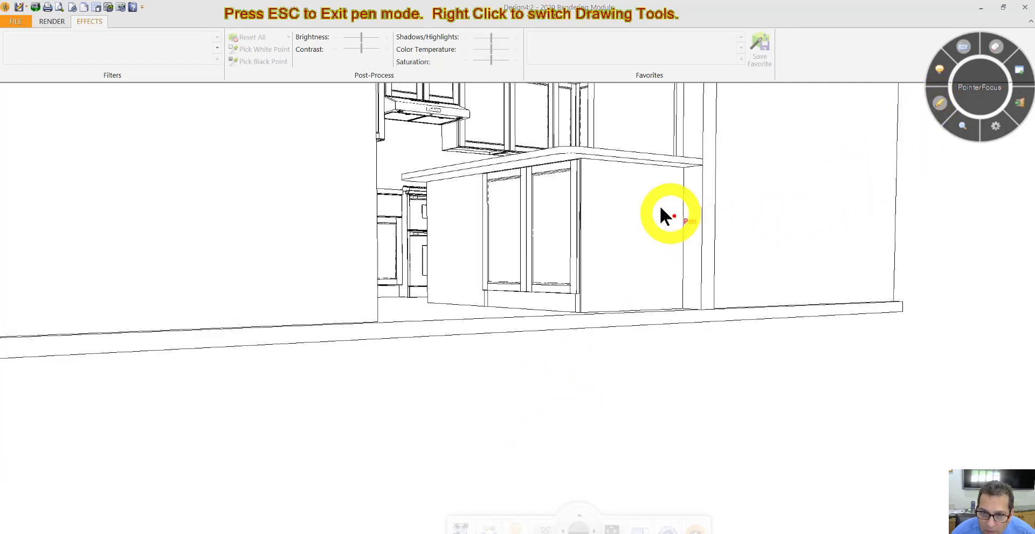
left_click_drag(615, 205, 622, 202)
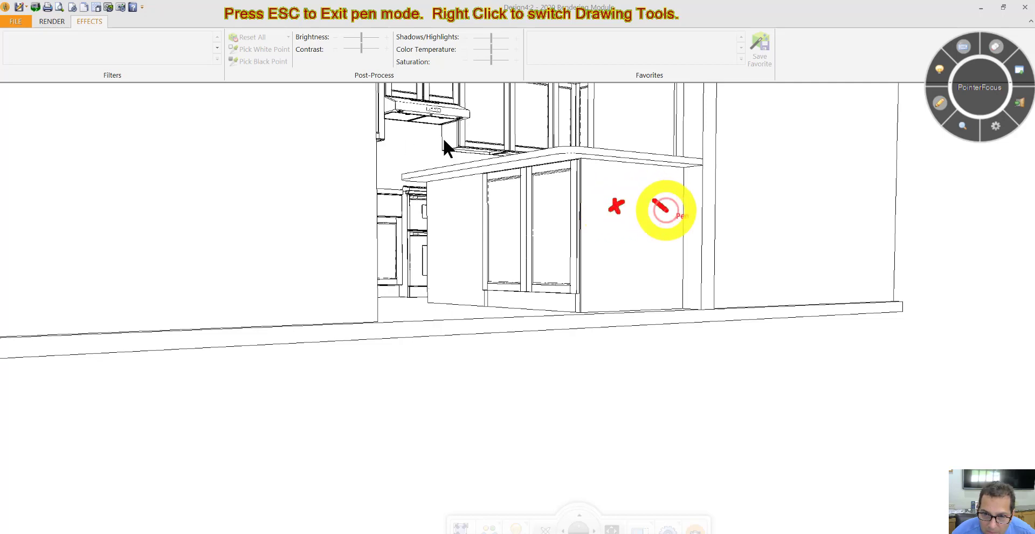
left_click(939, 102)
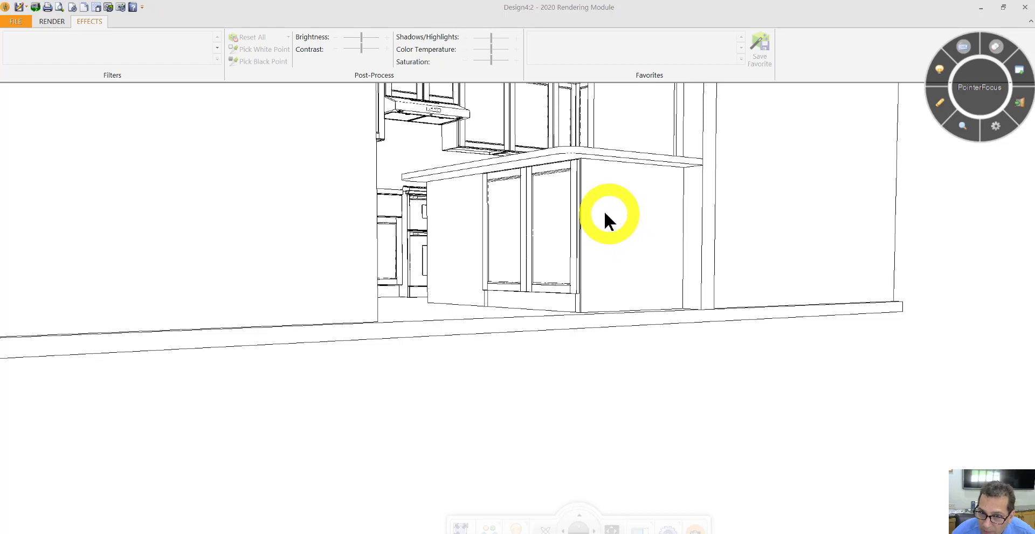
- Mark red pen crosses on both peninsula cabinet doors, the adjacent end panel and the lower door gap, and clear them
left_click(939, 101)
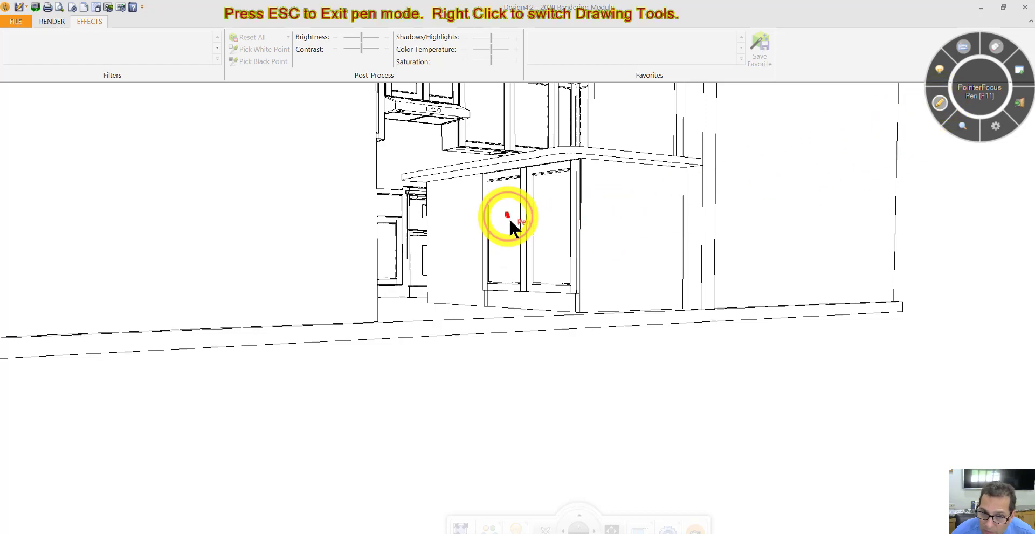
mouse_move(508, 214)
left_mouse_down()
mouse_move(512, 226)
mouse_move(500, 226)
mouse_move(558, 225)
mouse_move(545, 225)
left_mouse_up()
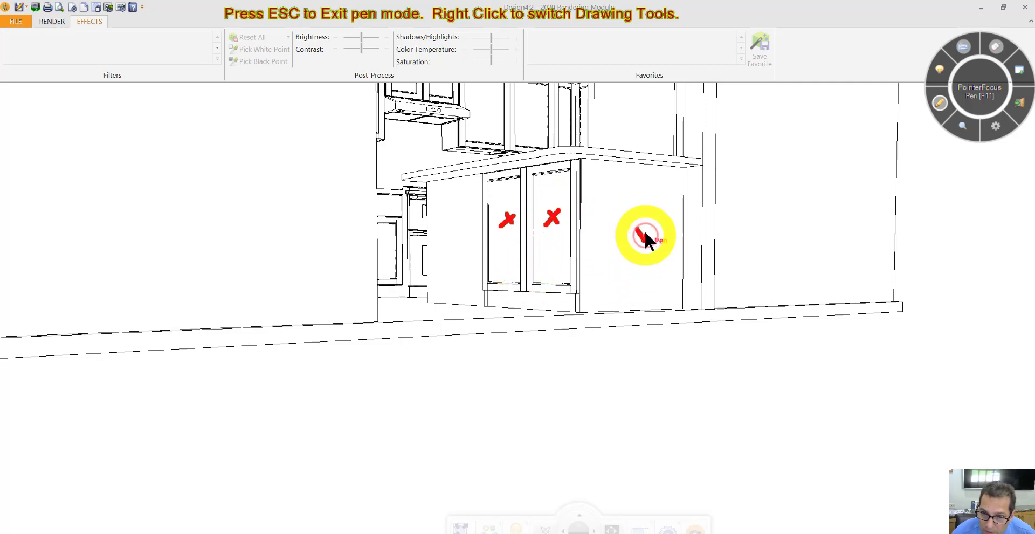
left_click_drag(645, 233, 648, 241)
left_click_drag(646, 228, 637, 242)
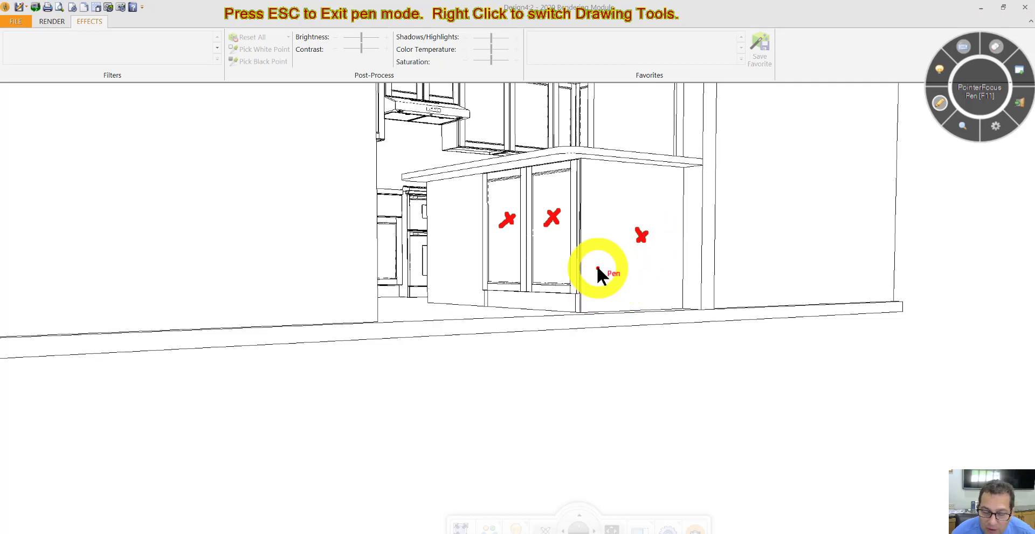
left_click_drag(521, 261, 527, 269)
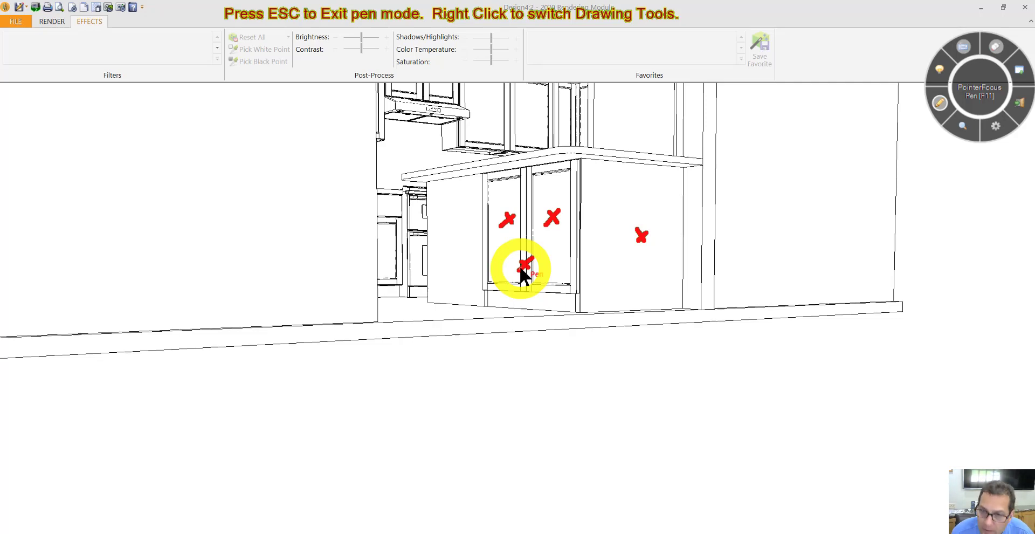
left_click(937, 106)
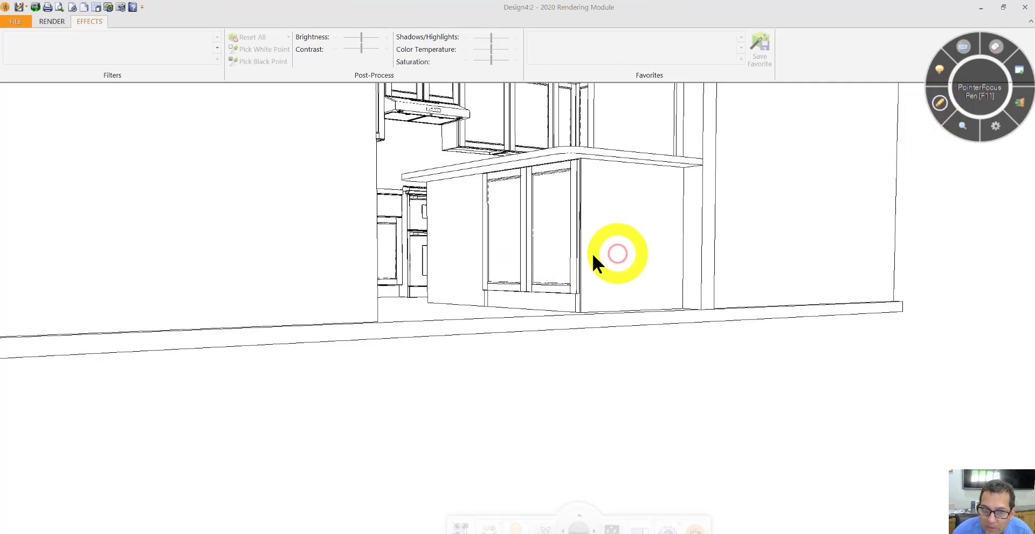
- Check the attributes and usercode of the double-door base cabinet in the peninsula, and close them
right_click(542, 255)
left_click(564, 327)
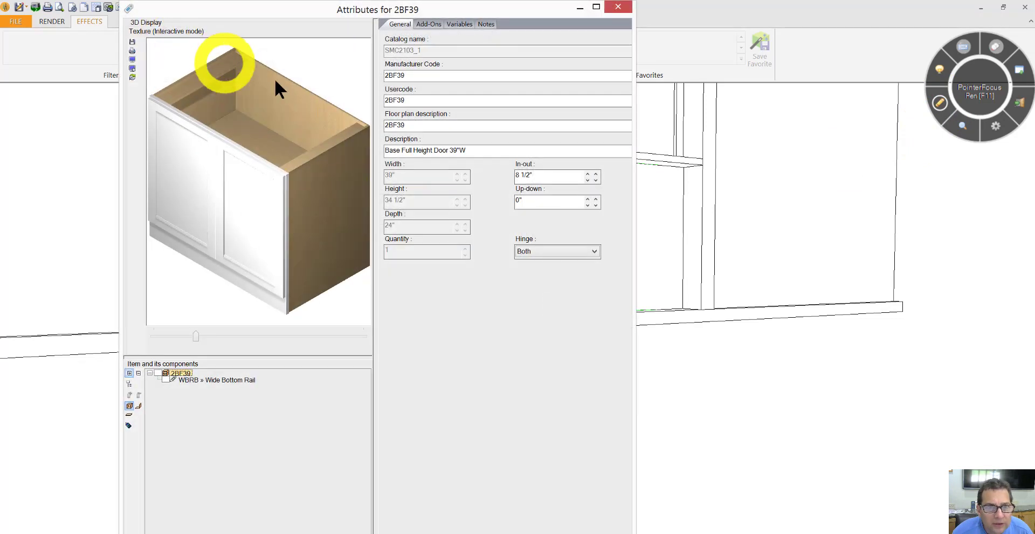
left_click_drag(398, 100, 403, 100)
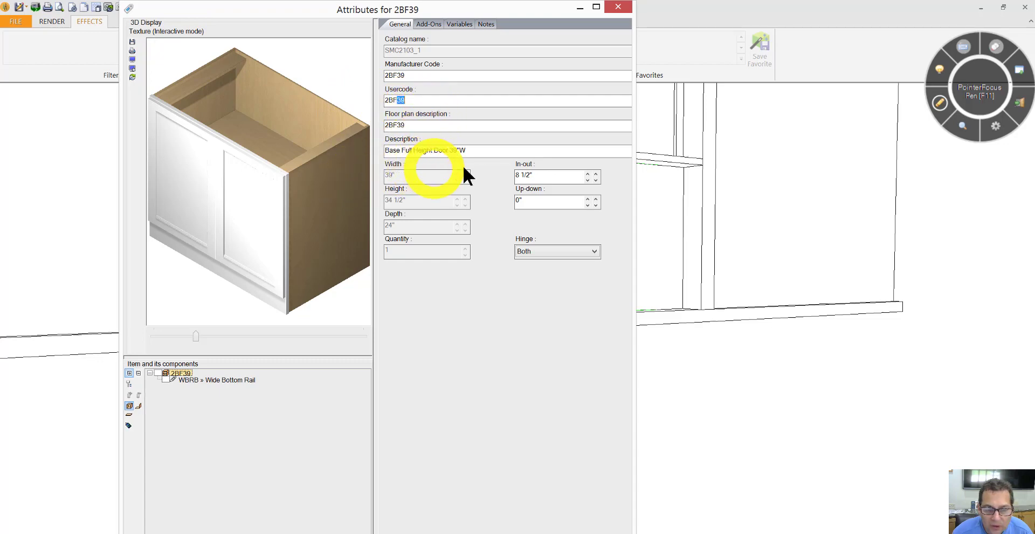
left_click(618, 6)
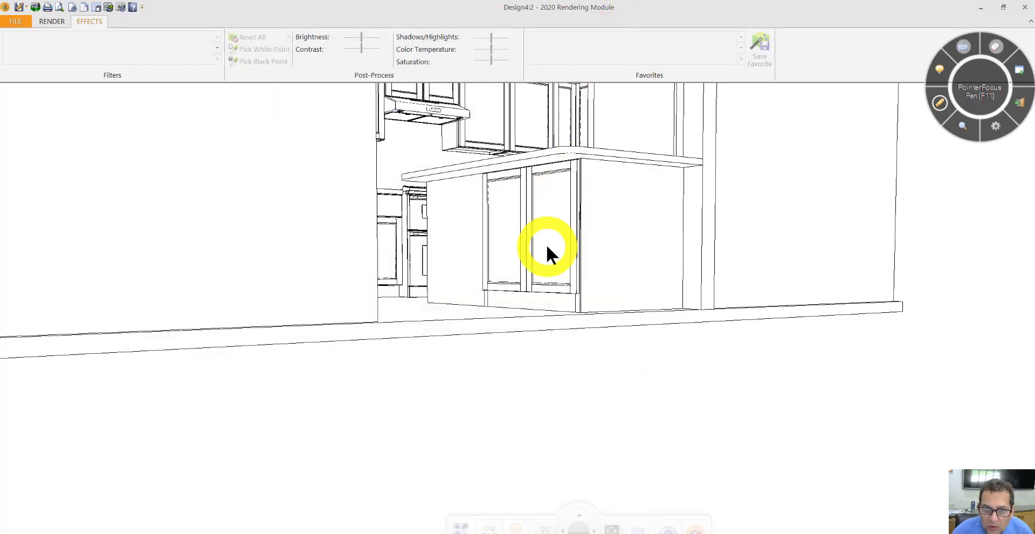
- Draw a vertical red pen line between the countertop and the wall cabinet on the doorway side of the range
middle_click_drag(546, 245, 558, 272)
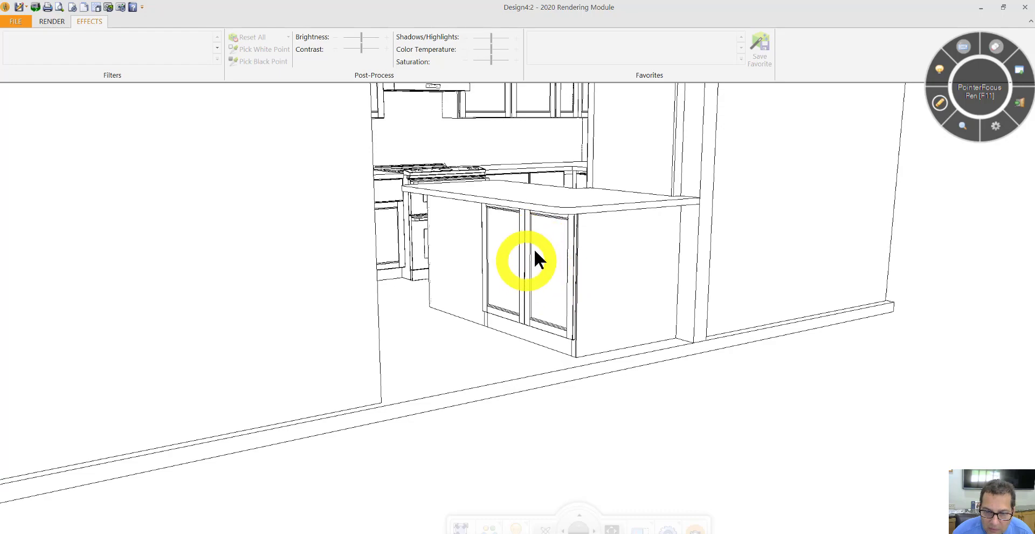
middle_click_drag(548, 289, 545, 328)
left_click_drag(574, 515, 570, 416)
middle_click_drag(571, 416, 562, 376)
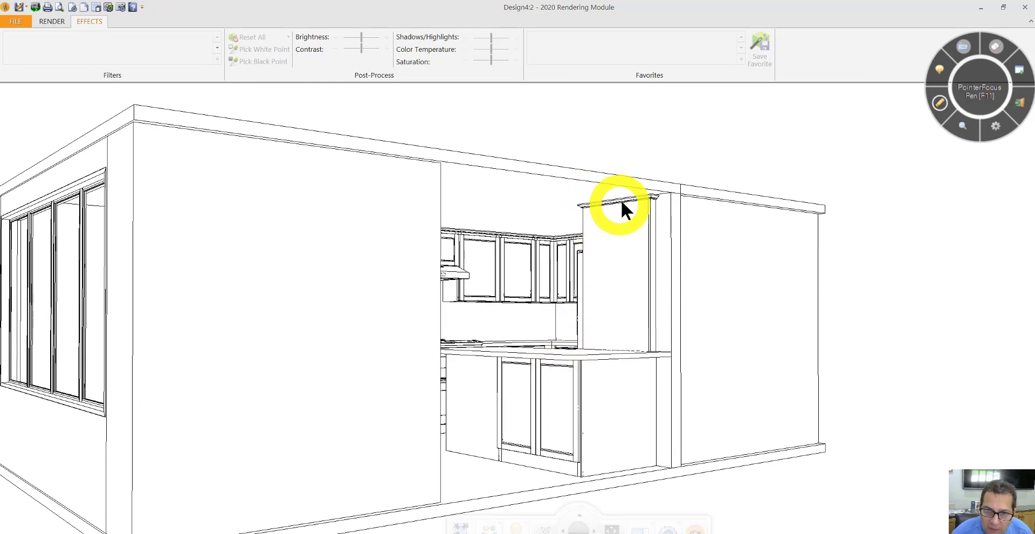
middle_click_drag(628, 202, 537, 307)
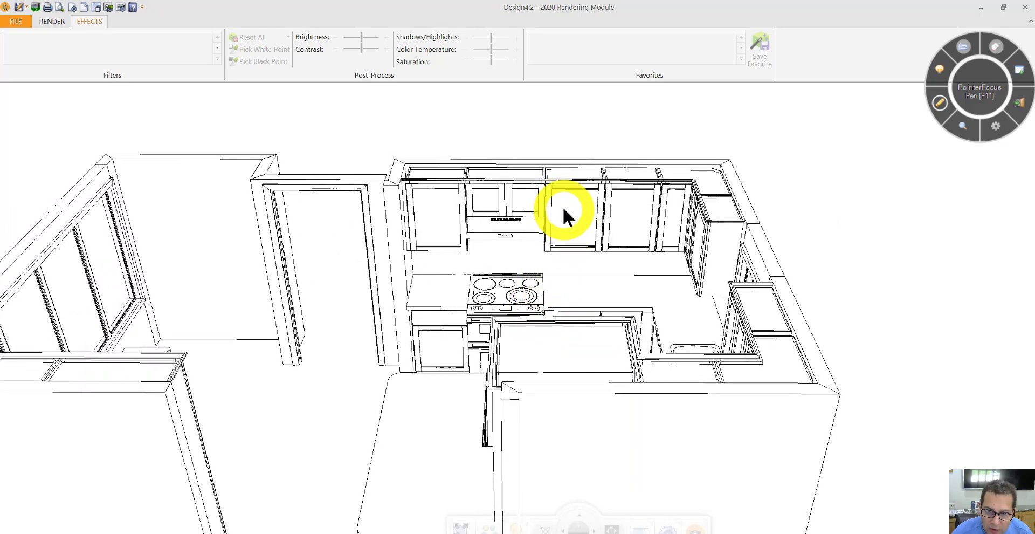
middle_click_drag(540, 248, 492, 259)
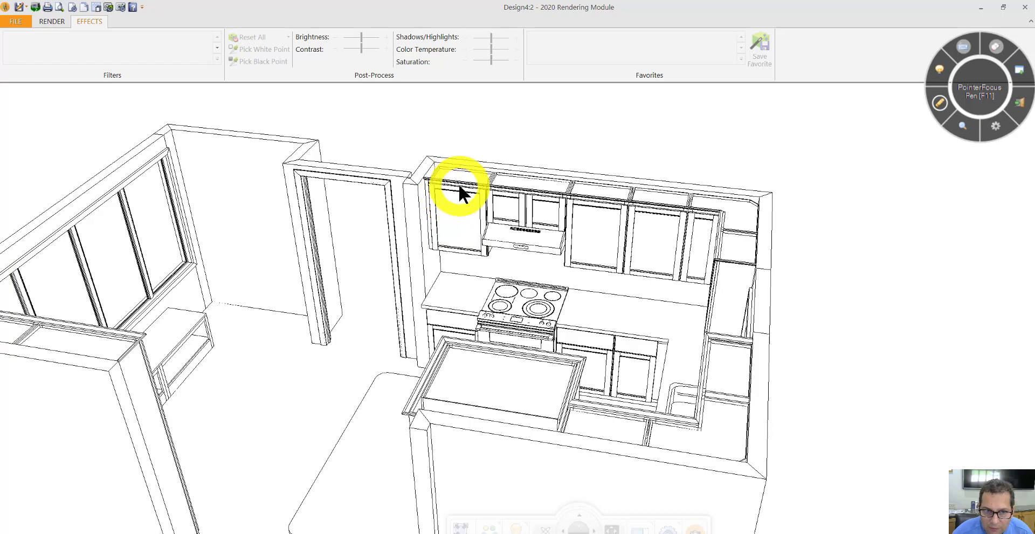
left_click_drag(455, 245, 426, 300)
left_click(941, 104)
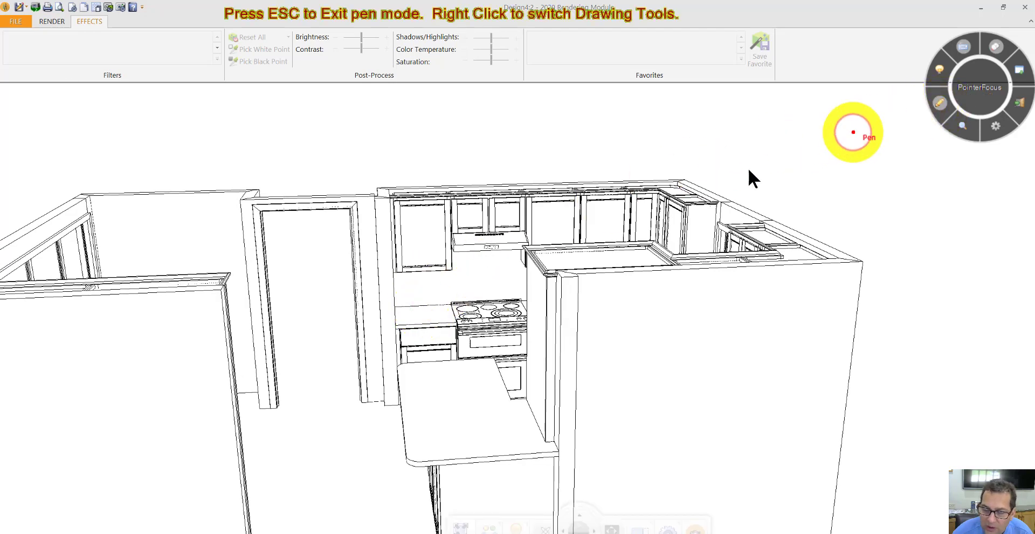
left_click_drag(425, 274, 422, 311)
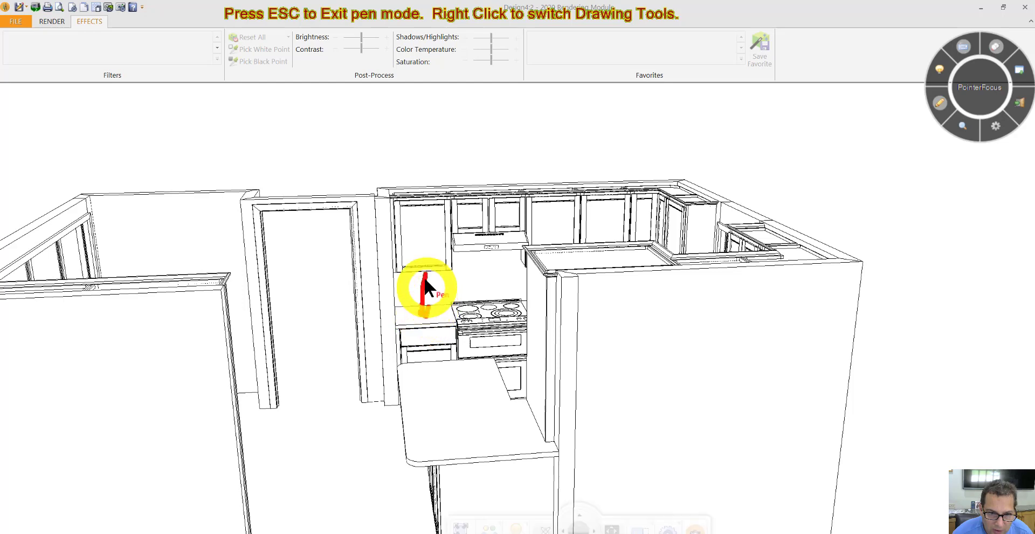
- Add arrowheads to both ends of the red pen line between the countertop and wall cabinet beside the range, and clear the marks
mouse_move(423, 270)
left_mouse_down()
mouse_move(416, 277)
mouse_move(429, 277)
left_mouse_up()
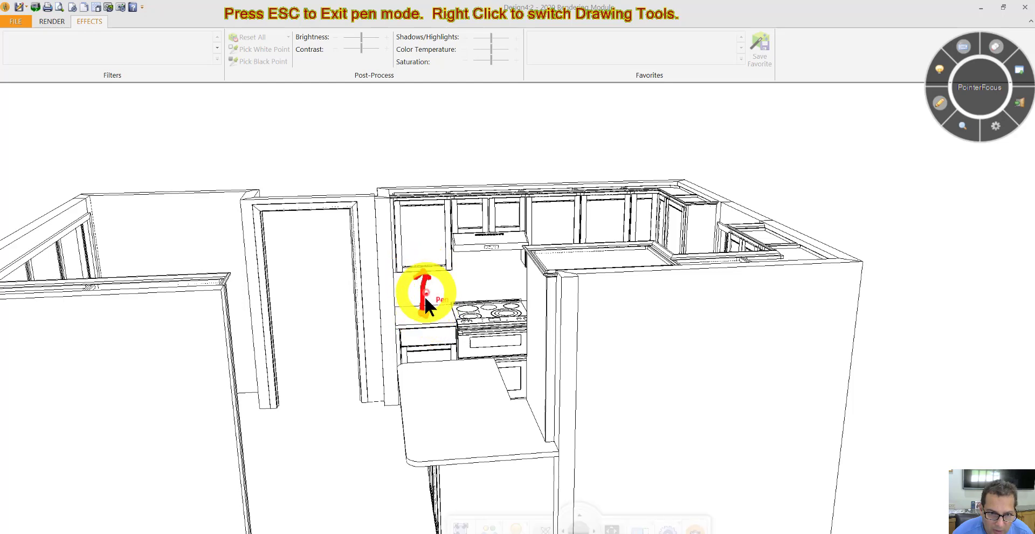
mouse_move(418, 313)
left_mouse_down()
mouse_move(413, 308)
mouse_move(430, 308)
left_mouse_up()
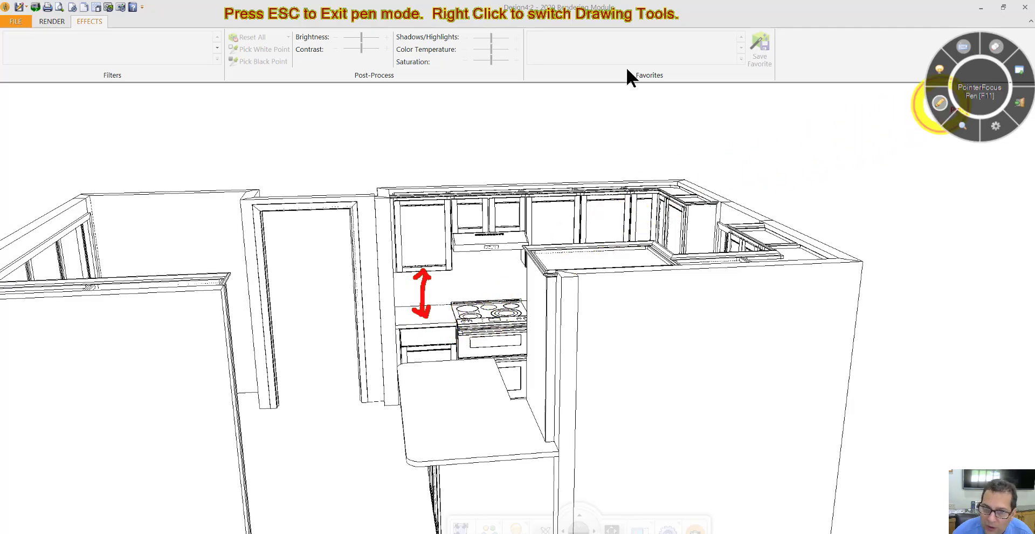
key("Escape")
- Examine the whole kitchen layout from above and from several sides, including the range wall, refrigerator, peninsula, tall cabinets and window bench
left_click_drag(541, 198, 523, 426)
mouse_move(575, 517)
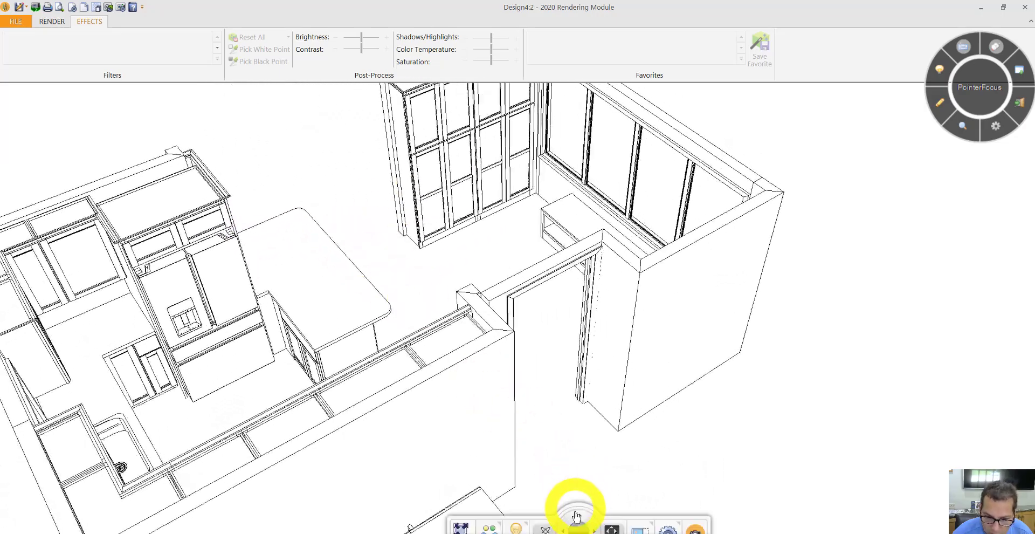
left_click_drag(576, 516, 426, 401)
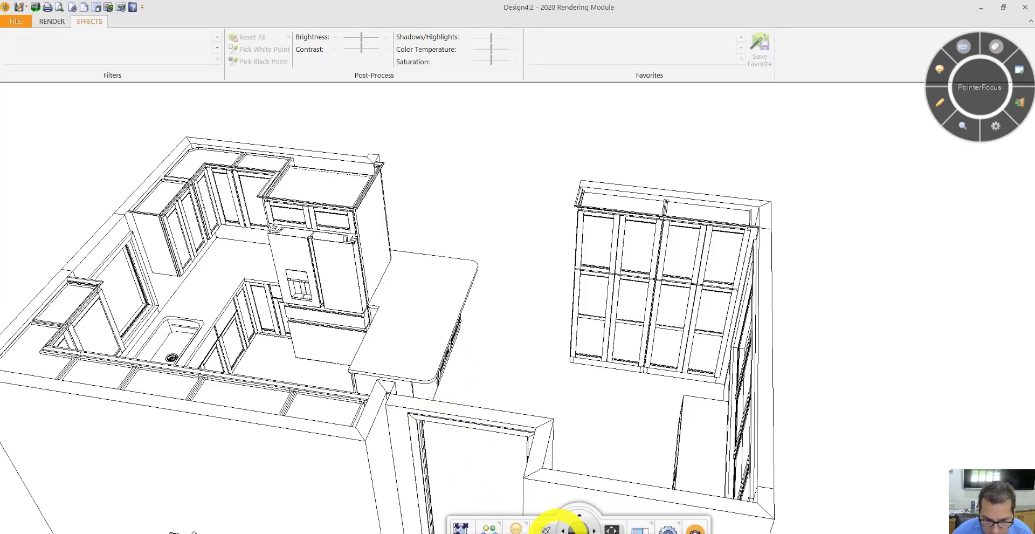
left_click(560, 531)
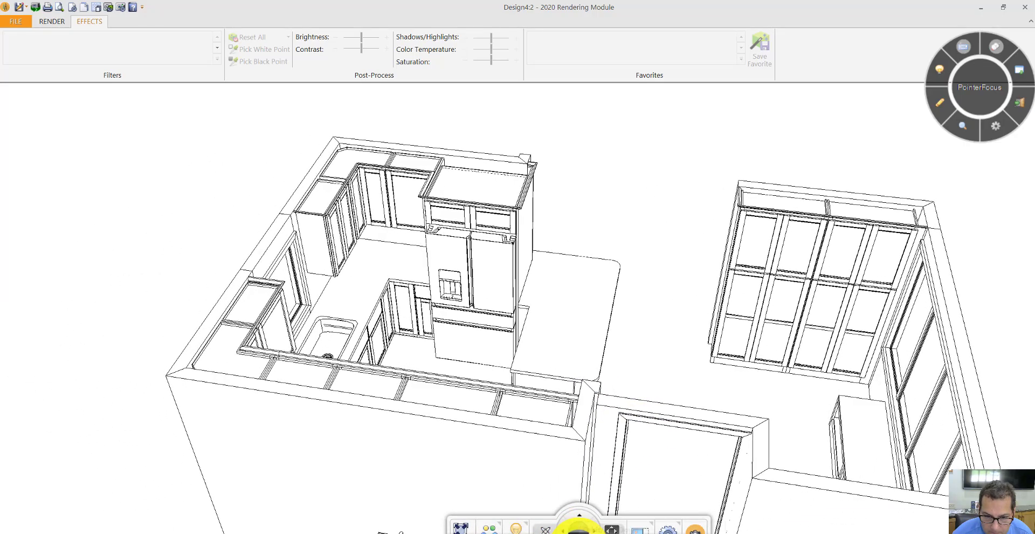
left_click(578, 532)
left_click_drag(579, 525, 436, 289)
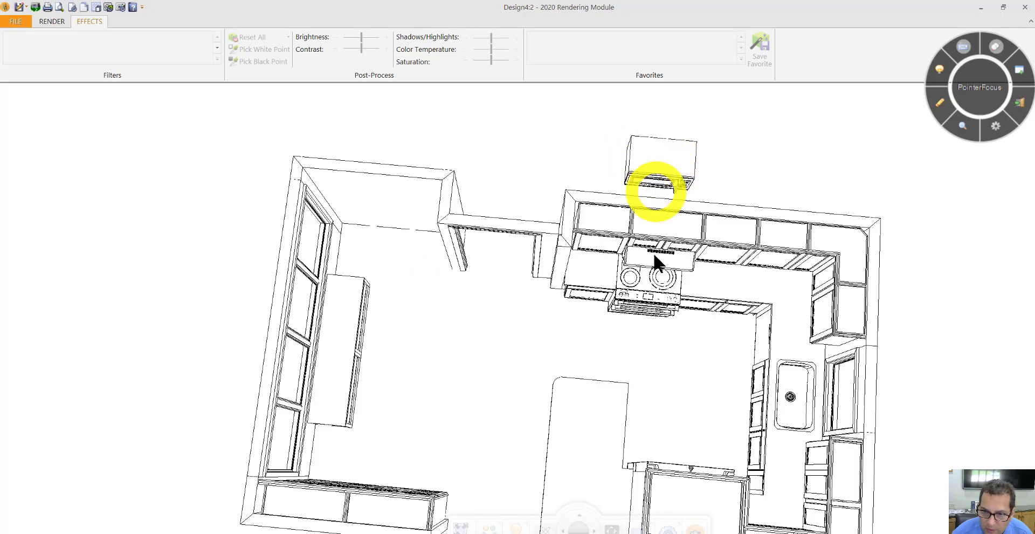
left_click_drag(653, 252, 494, 388)
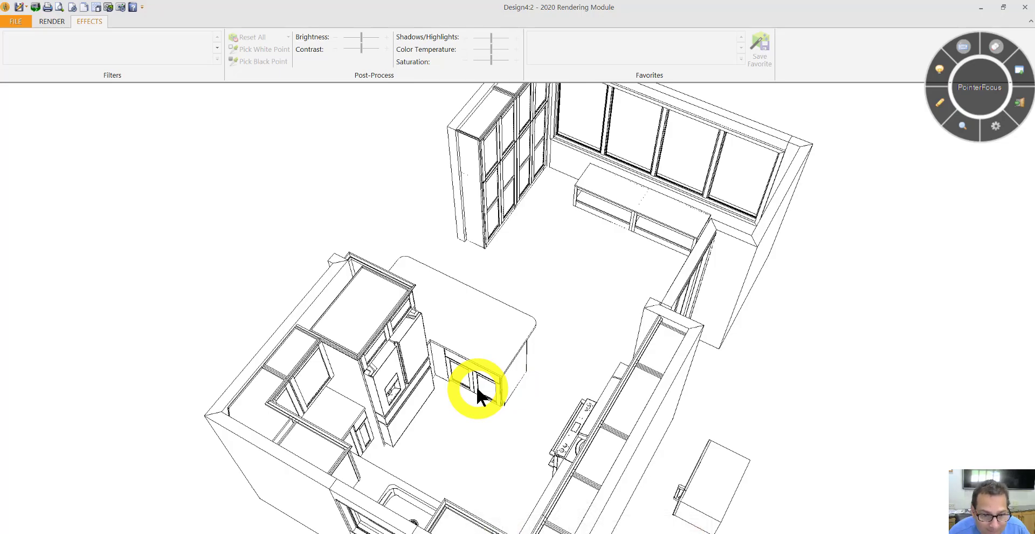
left_click_drag(476, 386, 392, 325)
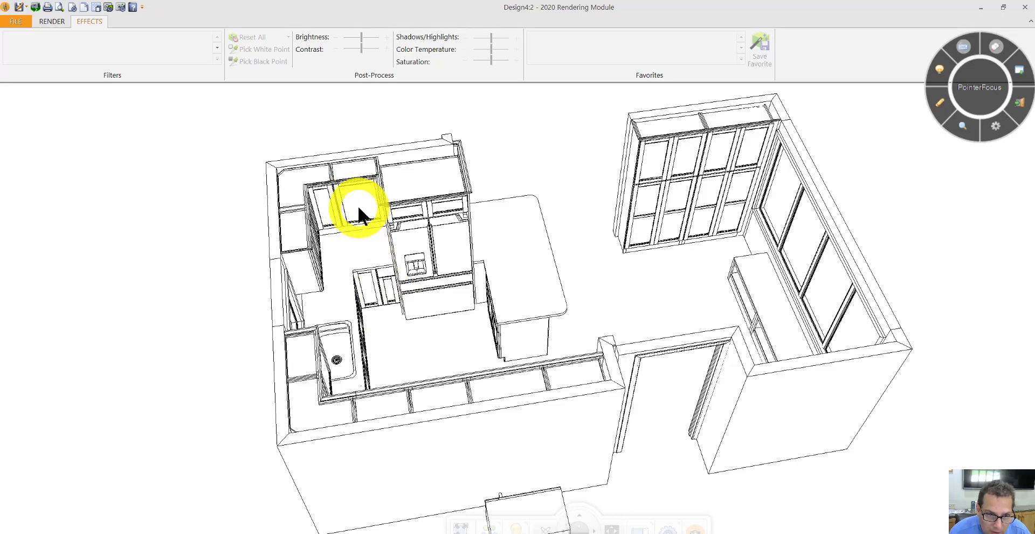
middle_click_drag(460, 272, 426, 264)
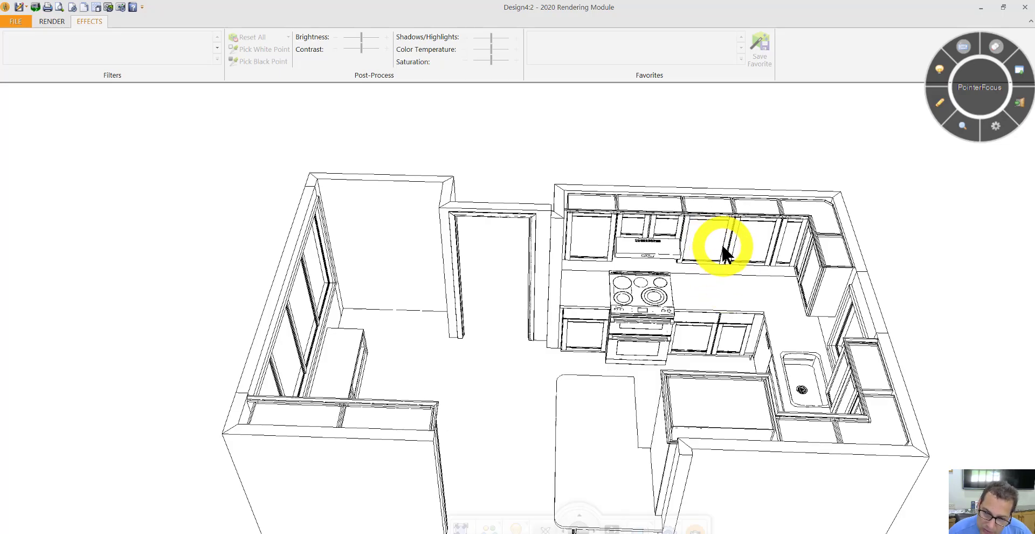
left_click_drag(721, 243, 401, 161)
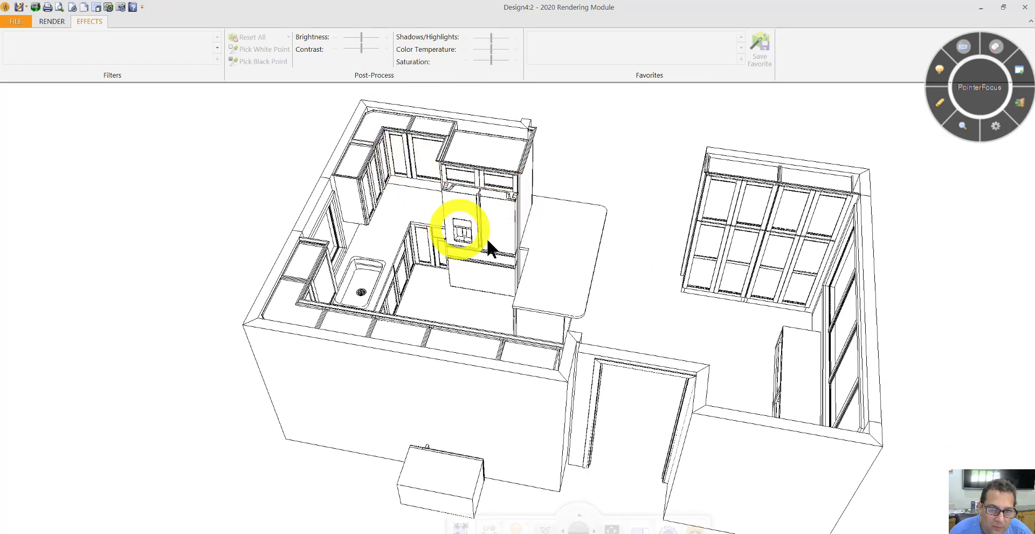
left_click_drag(487, 238, 489, 250)
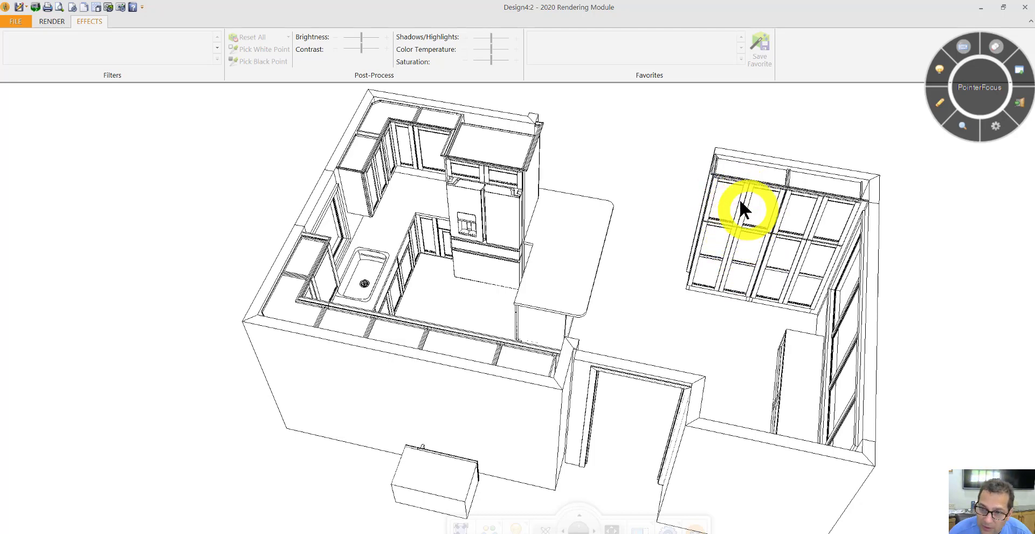
left_click_drag(732, 301, 671, 294)
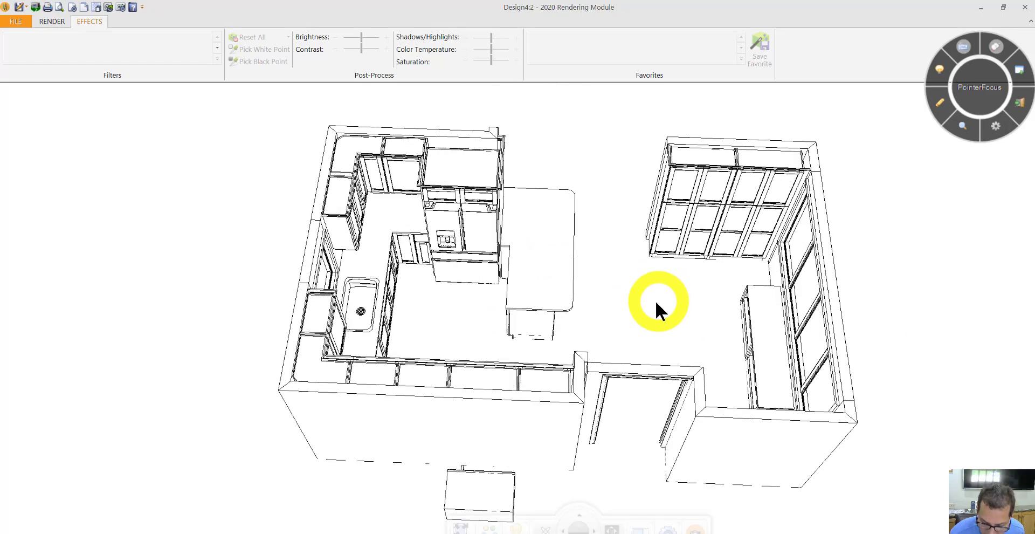